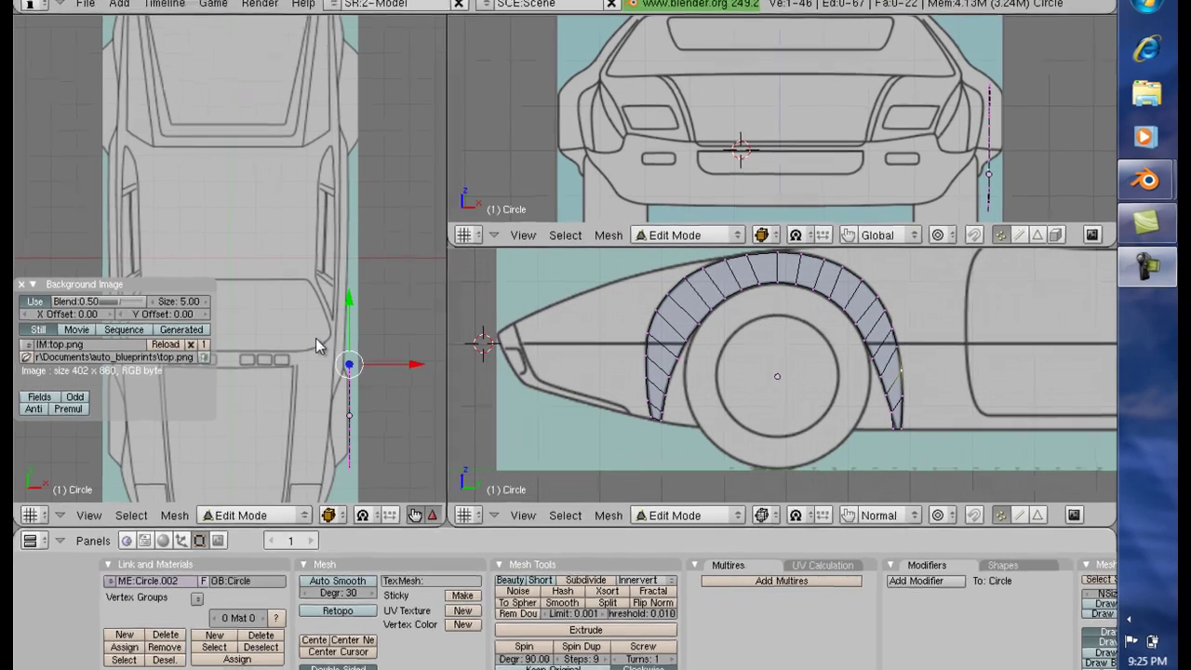
# Enlarge the wheel arch mesh in the top view and close the background image settings
pyautogui.click(337, 338)
pyautogui.press('b')
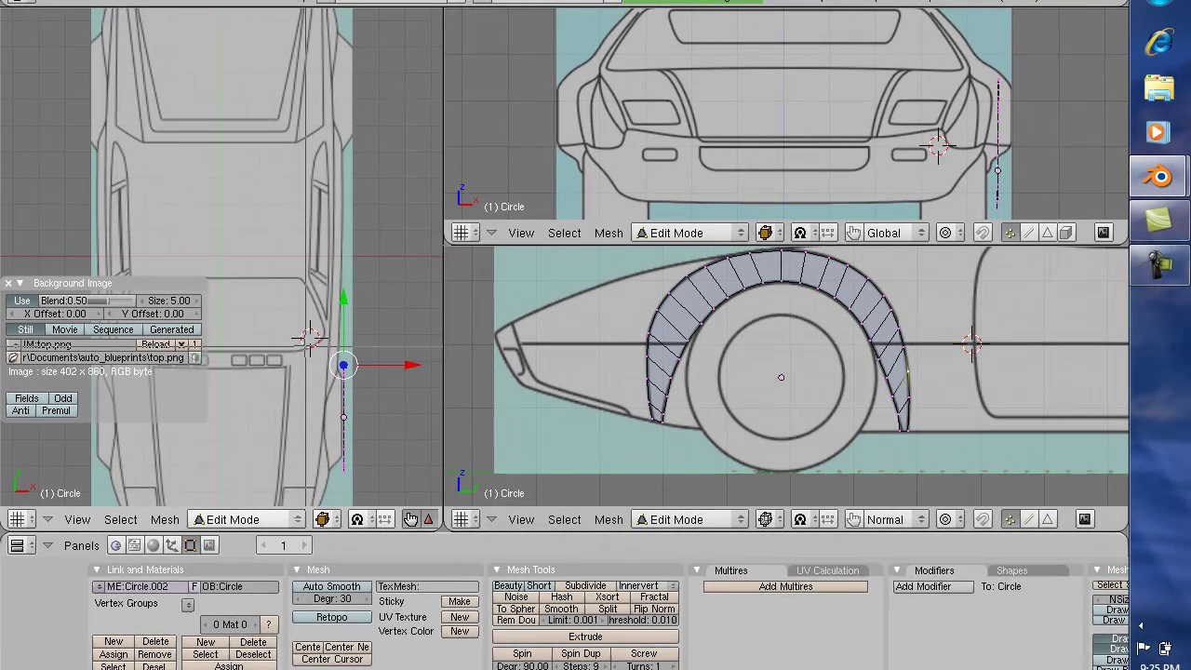
pyautogui.moveTo(307, 347); pyautogui.dragTo(392, 477)
pyautogui.press('KP_Decimal')
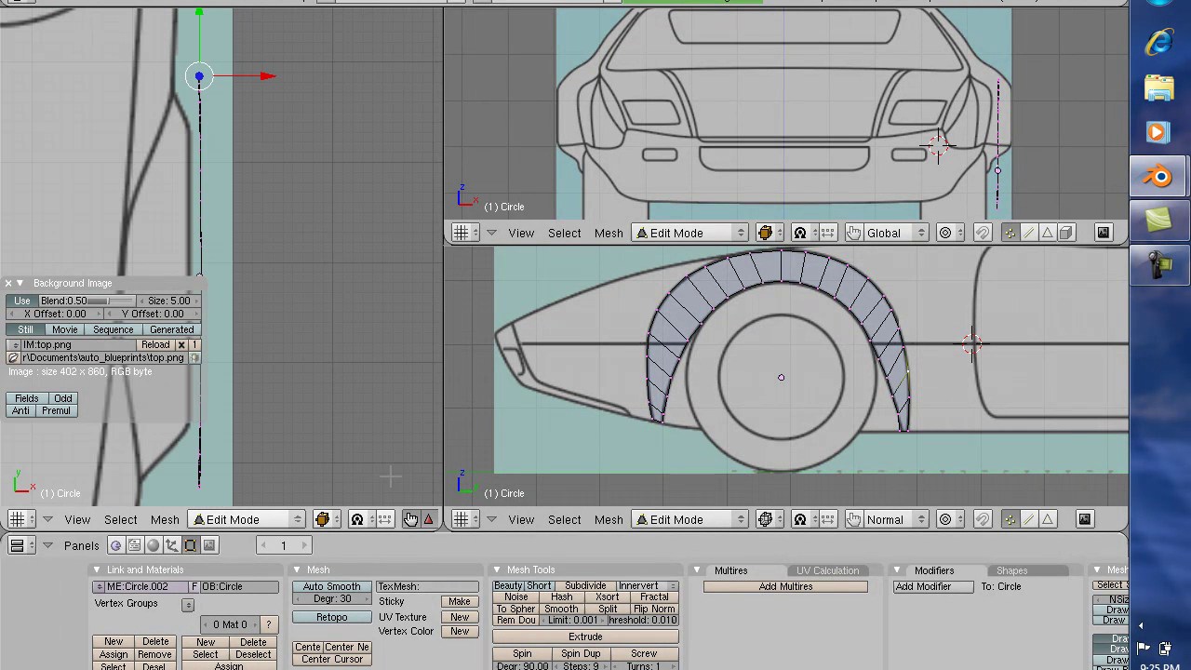
pyautogui.click(9, 282)
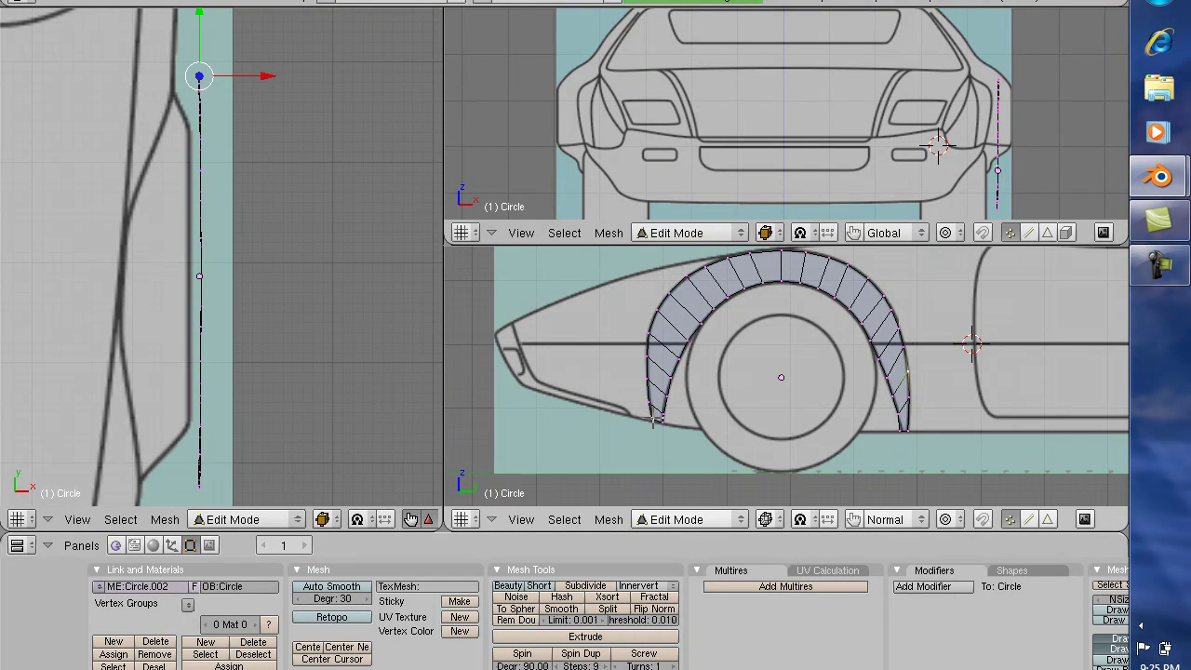
# Move the topmost outer vertex of the wheel arch inward along the global X axis, toward the car body
pyautogui.rightClick(654, 419)
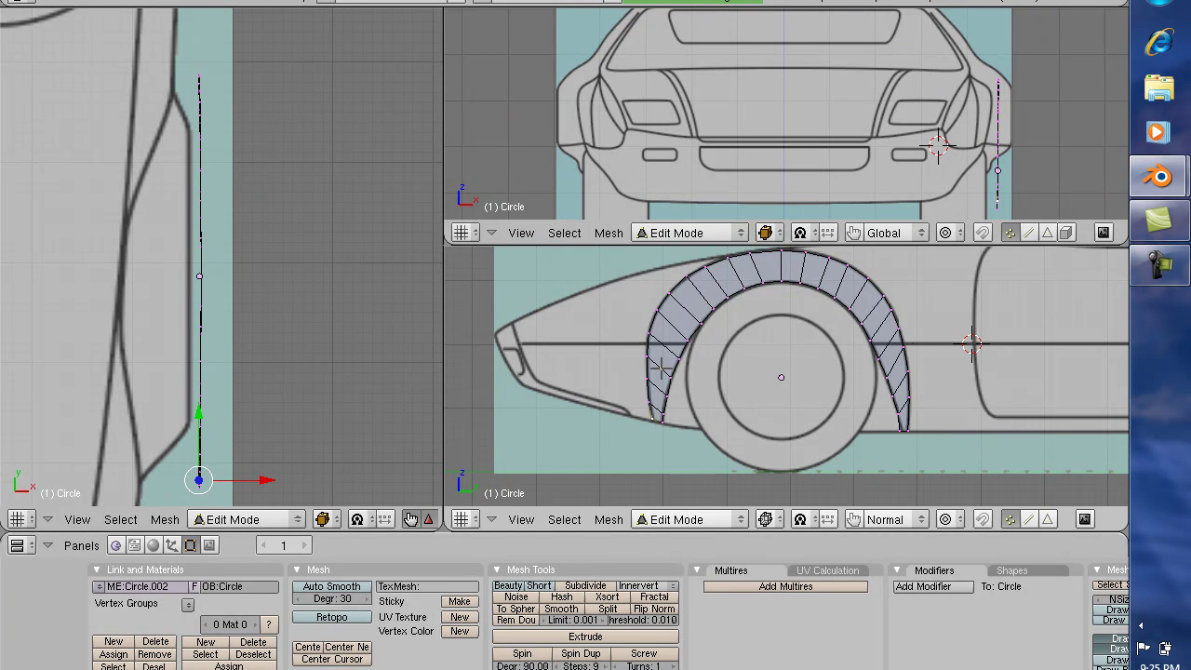
pyautogui.rightClick(784, 252)
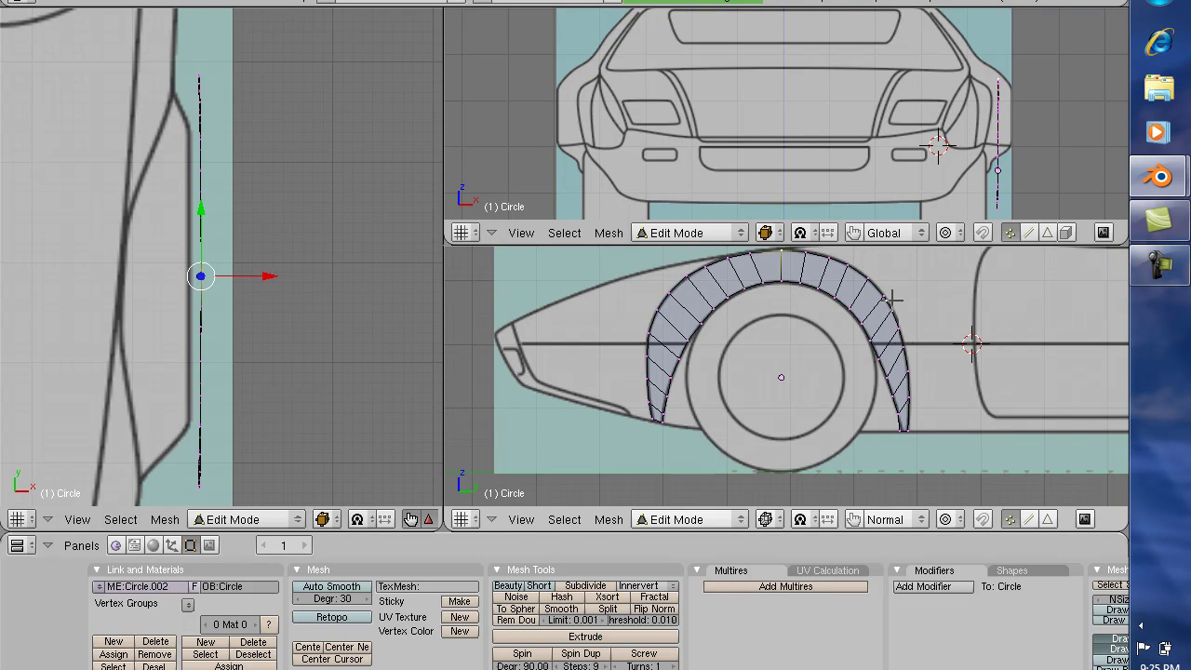
pyautogui.press('g')
pyautogui.press('x')
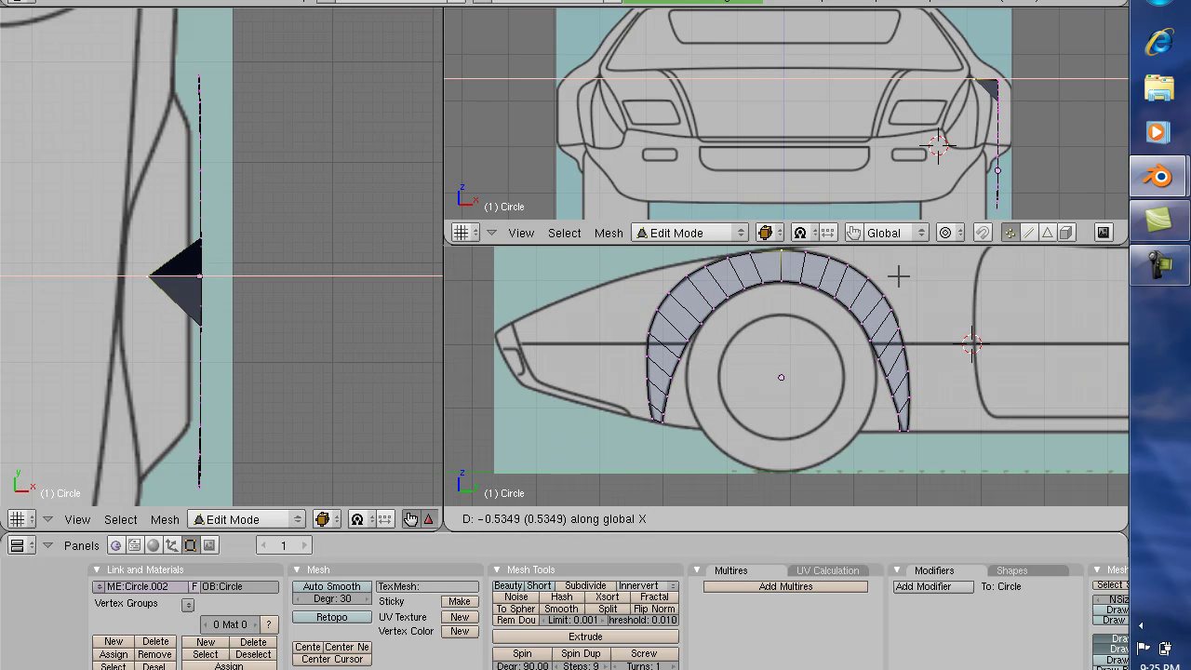
pyautogui.click(934, 279)
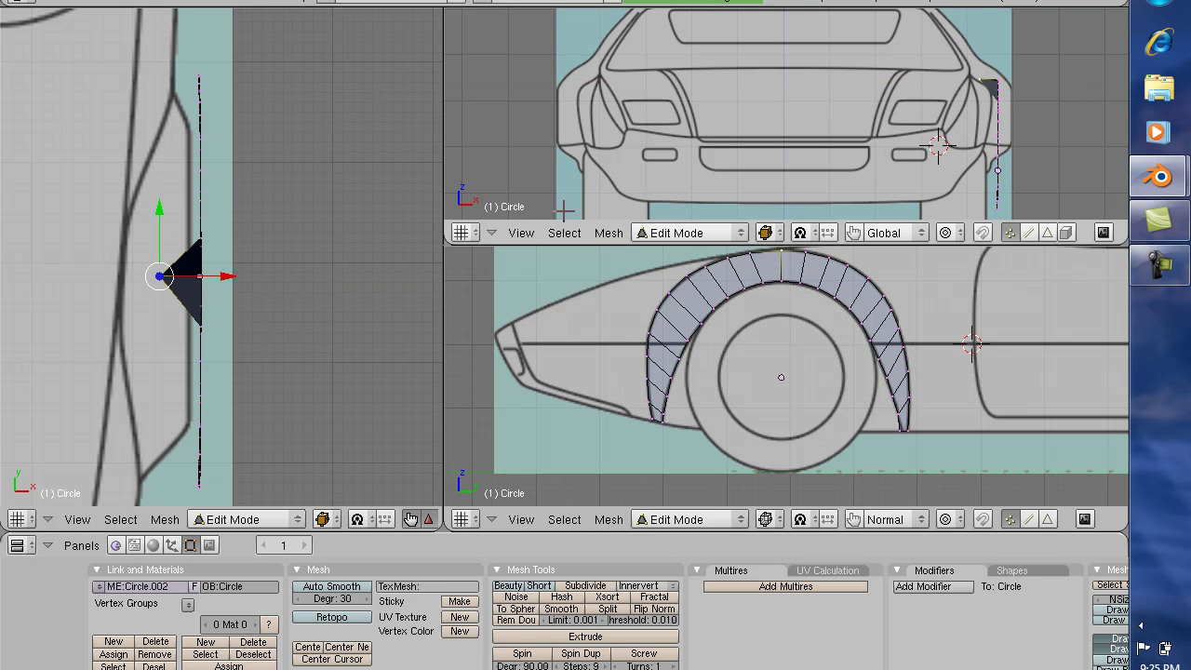
# Move the arch's topmost outer vertex about 0.37 further inward along global X, onto the curved body line in the top view
pyautogui.click(294, 213)
pyautogui.scroll(5, 296, 213)
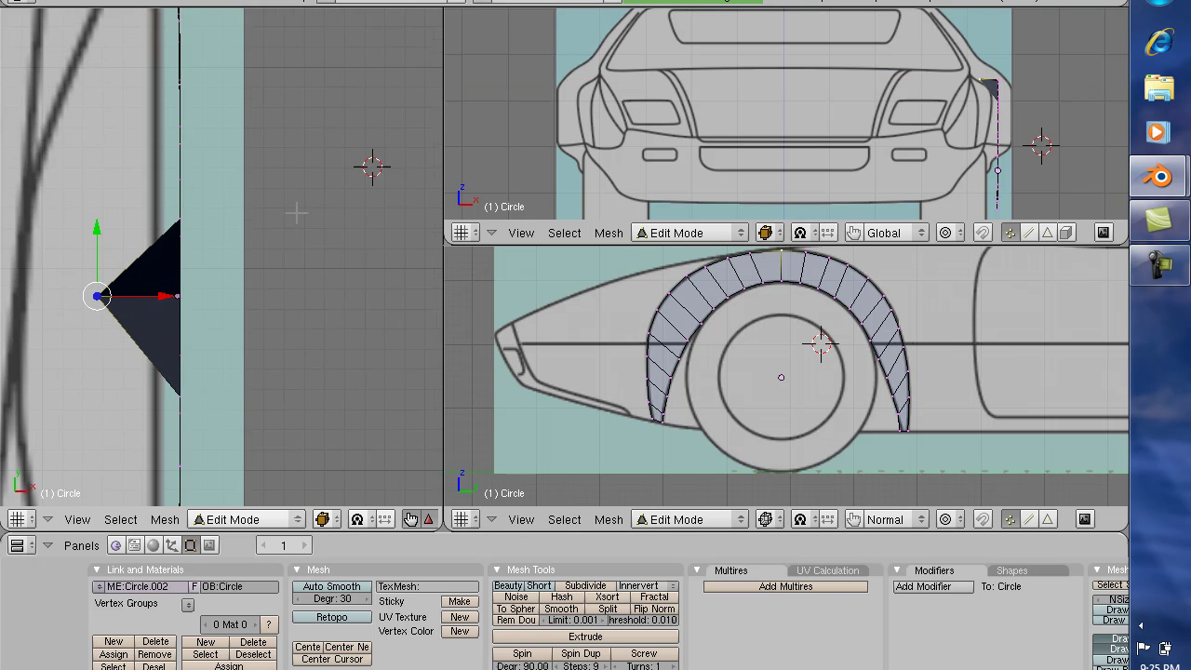
pyautogui.scroll(6, 296, 213)
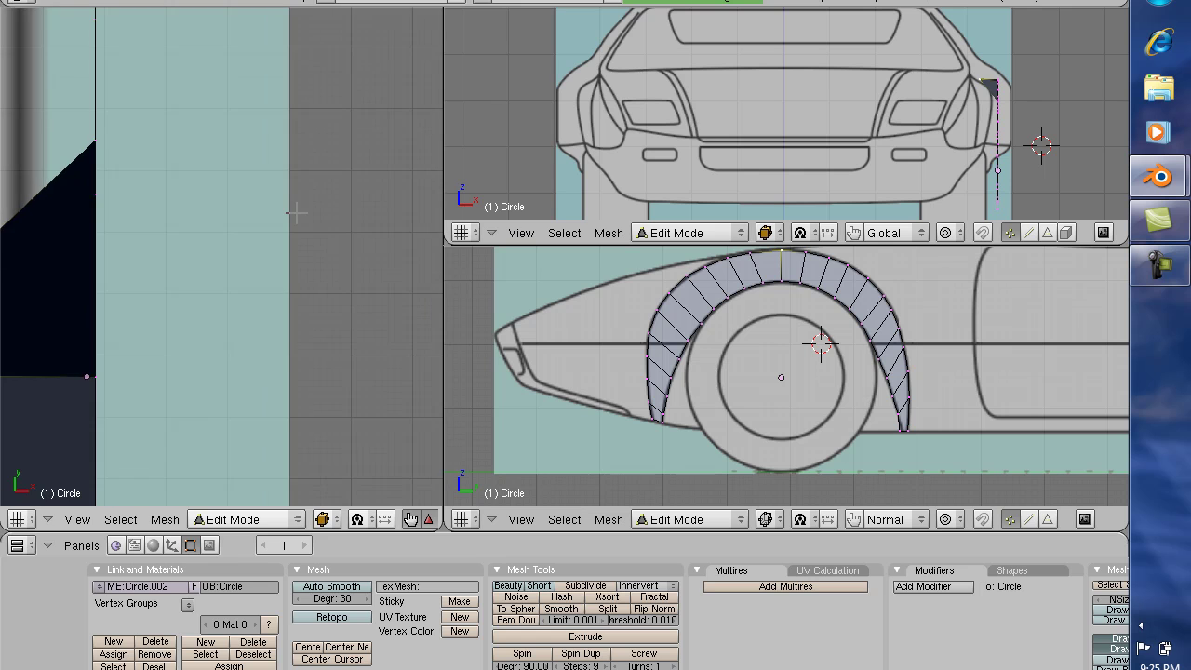
pyautogui.scroll(2, 296, 213)
pyautogui.scroll(3, 296, 213)
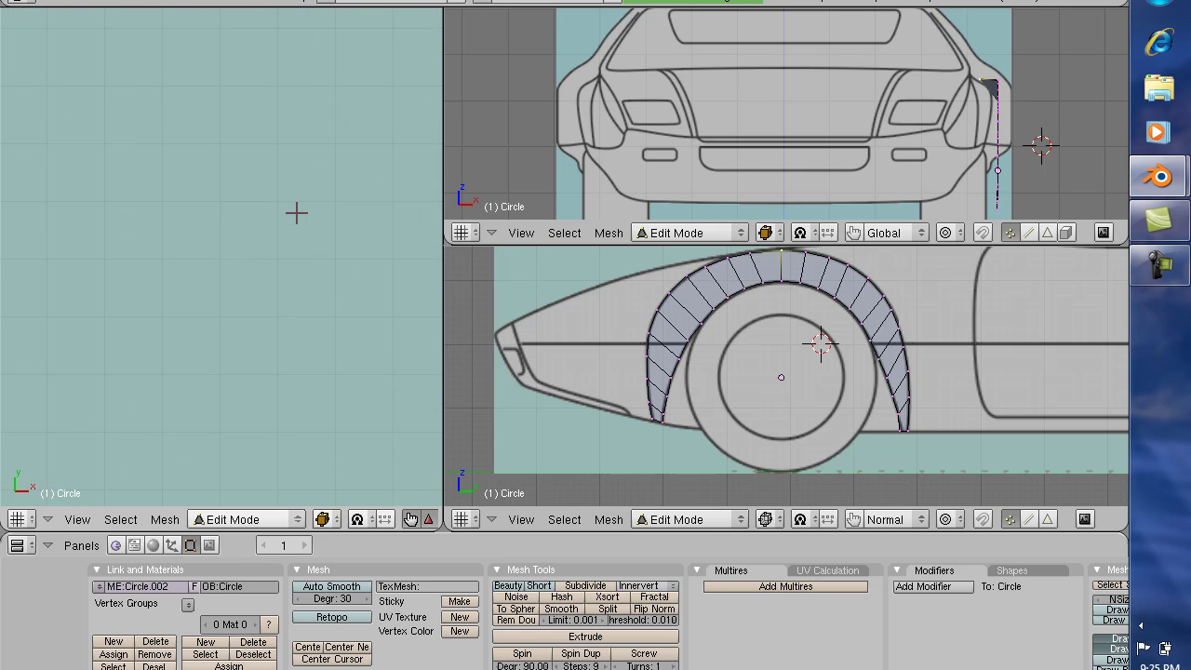
pyautogui.scroll(-2, 313, 207)
pyautogui.scroll(-5, 314, 212)
pyautogui.scroll(-6, 313, 217)
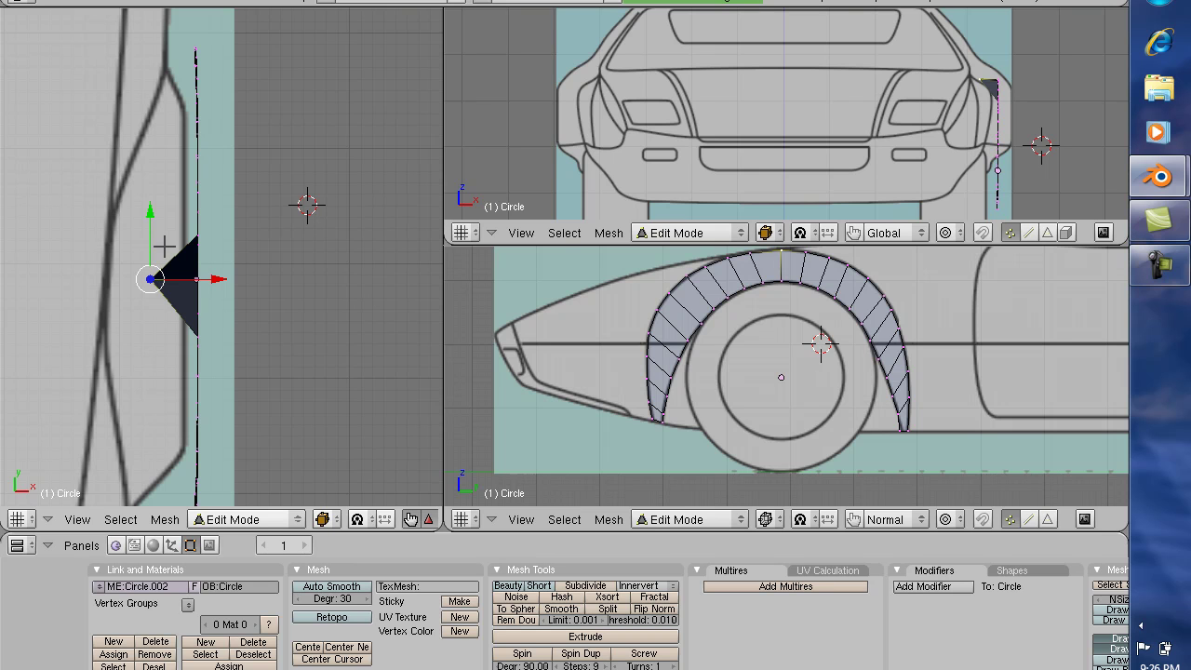
pyautogui.press('g')
pyautogui.press('x')
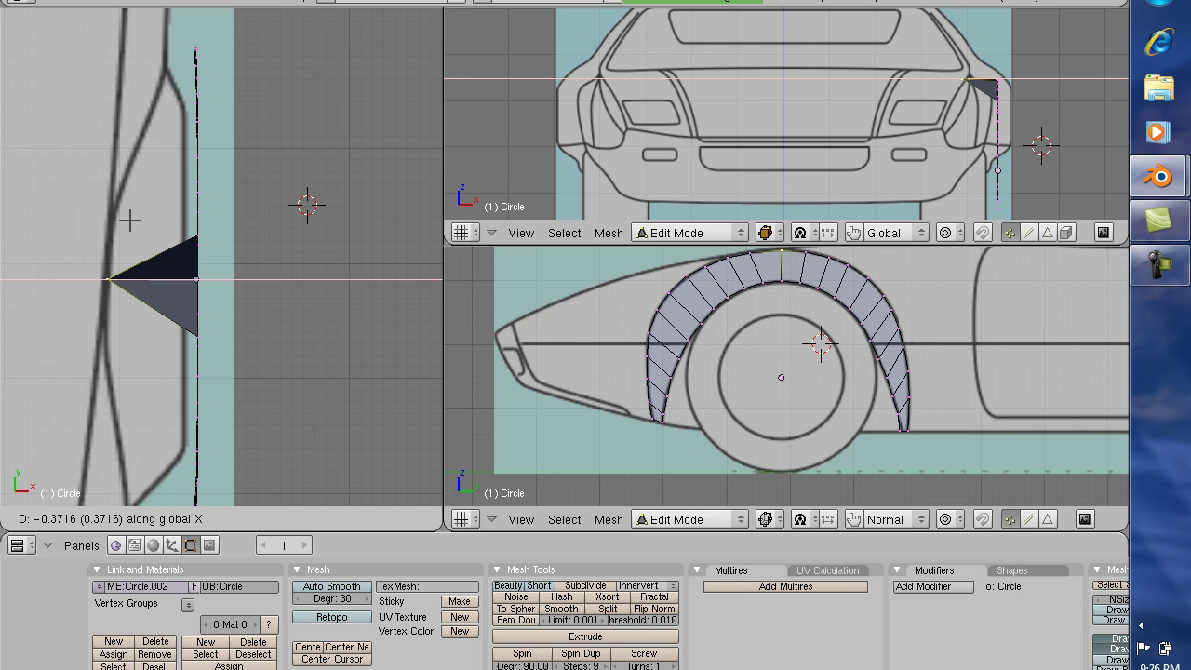
pyautogui.click(130, 220)
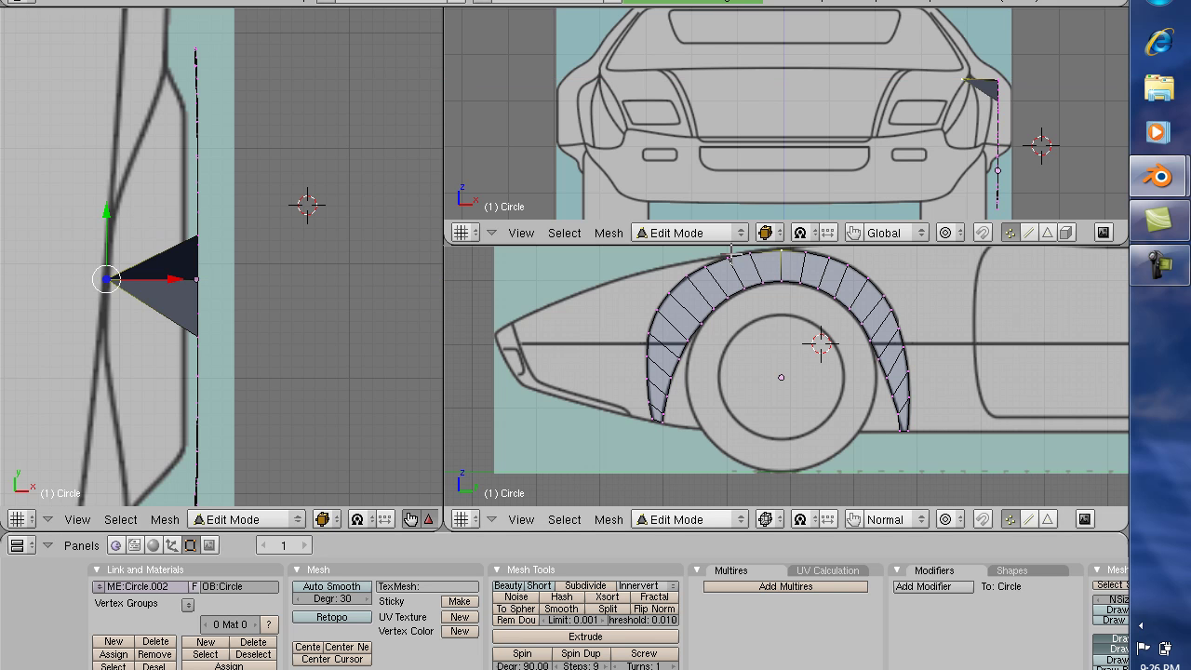
# Move the first two outer vertices from the arch's top toward the nose inward along X by about 0.79 and 0.77
pyautogui.rightClick(750, 253)
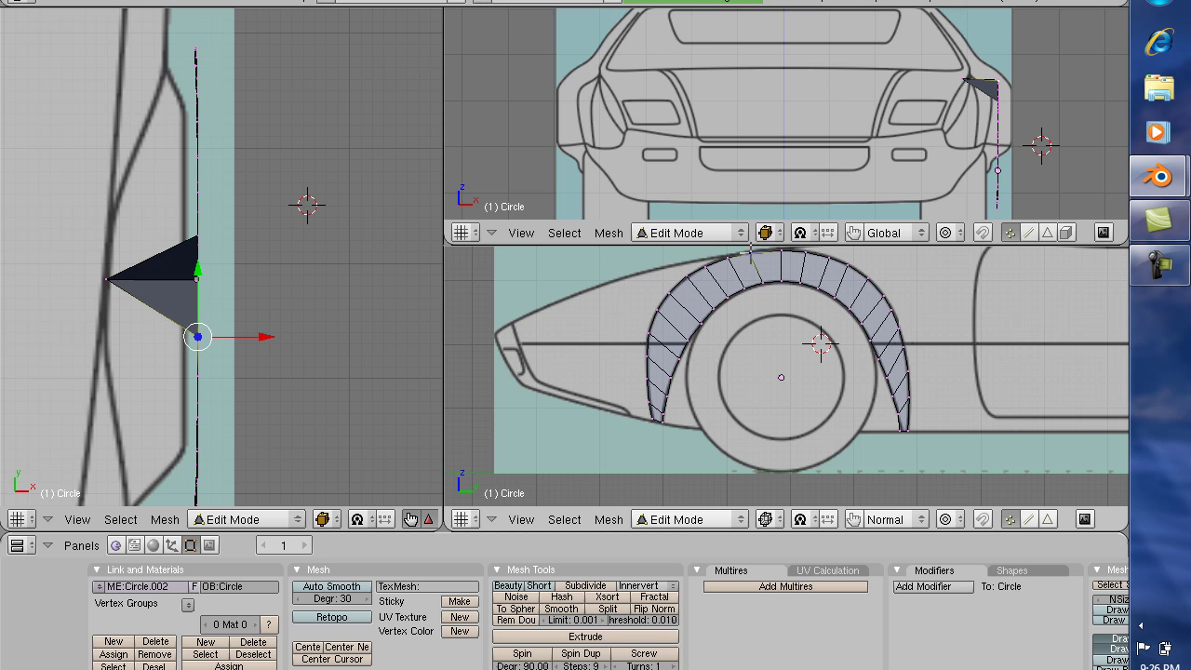
pyautogui.press('g')
pyautogui.press('x')
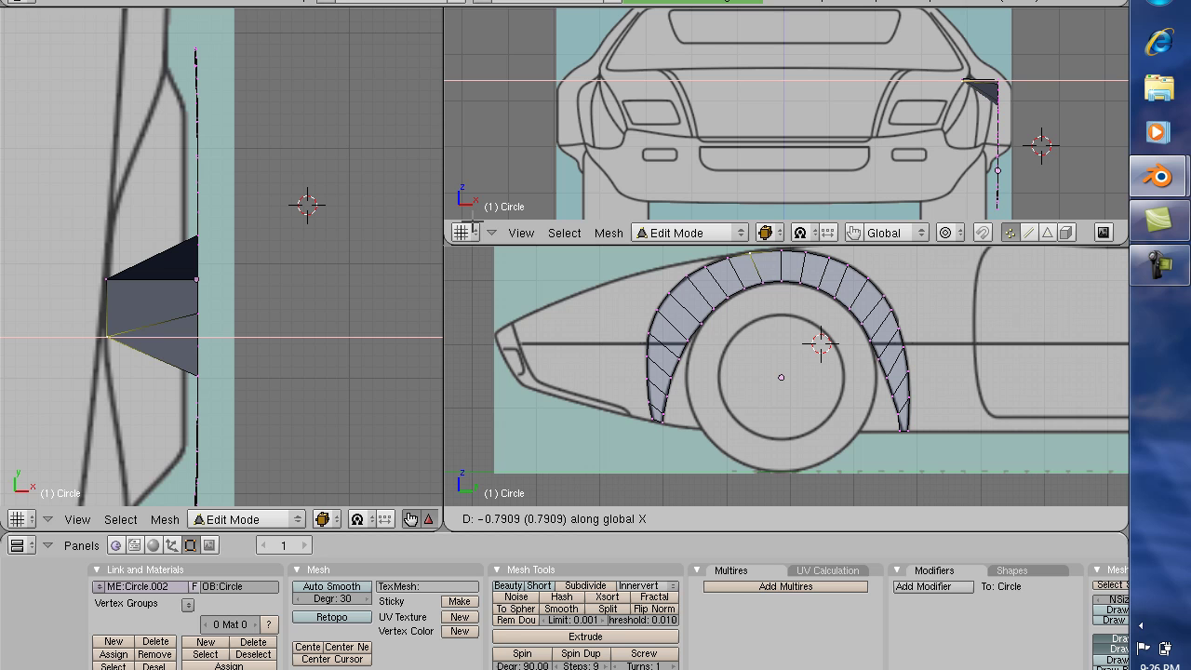
pyautogui.click(912, 340)
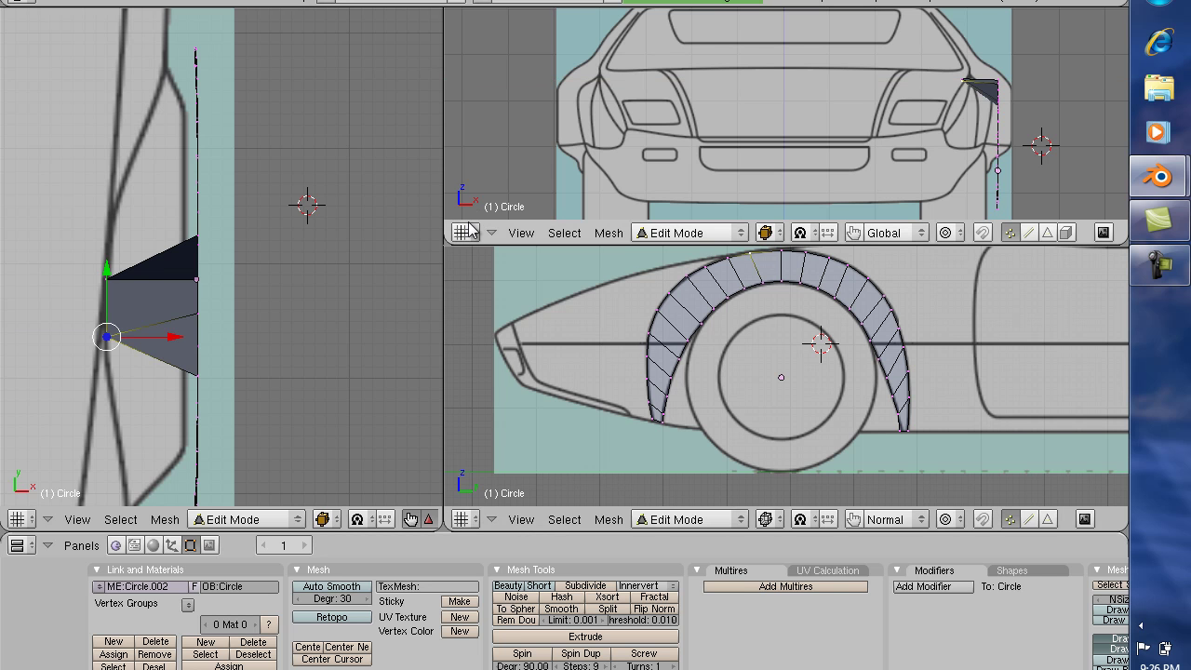
pyautogui.rightClick(806, 277)
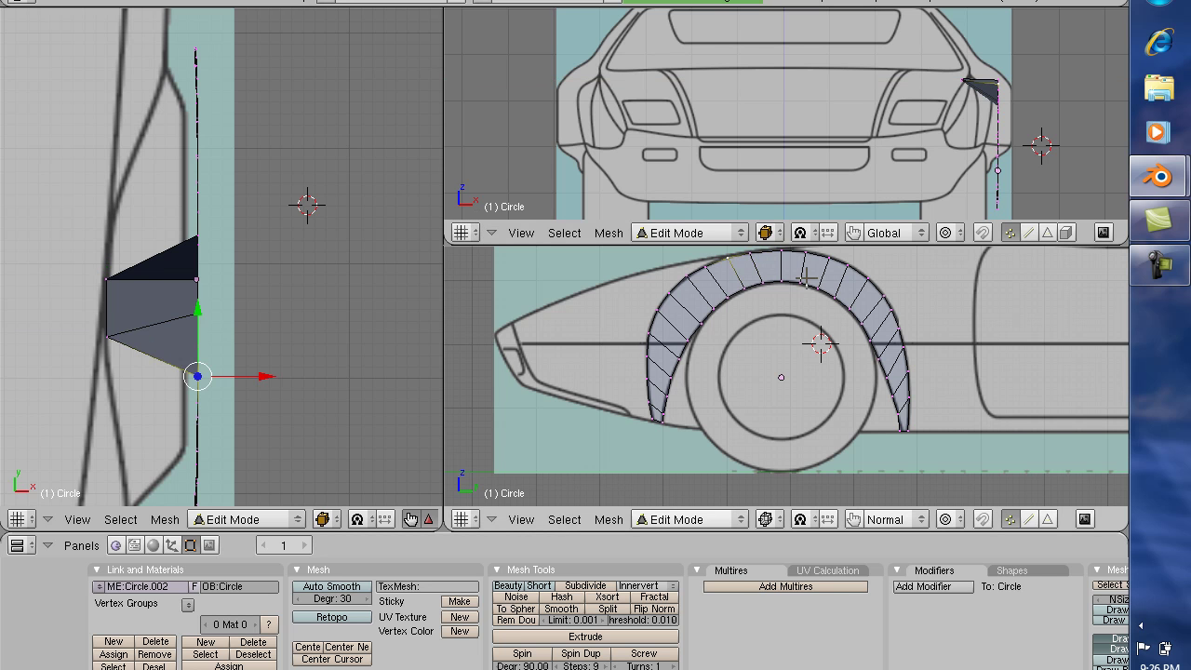
pyautogui.press('g')
pyautogui.press('x')
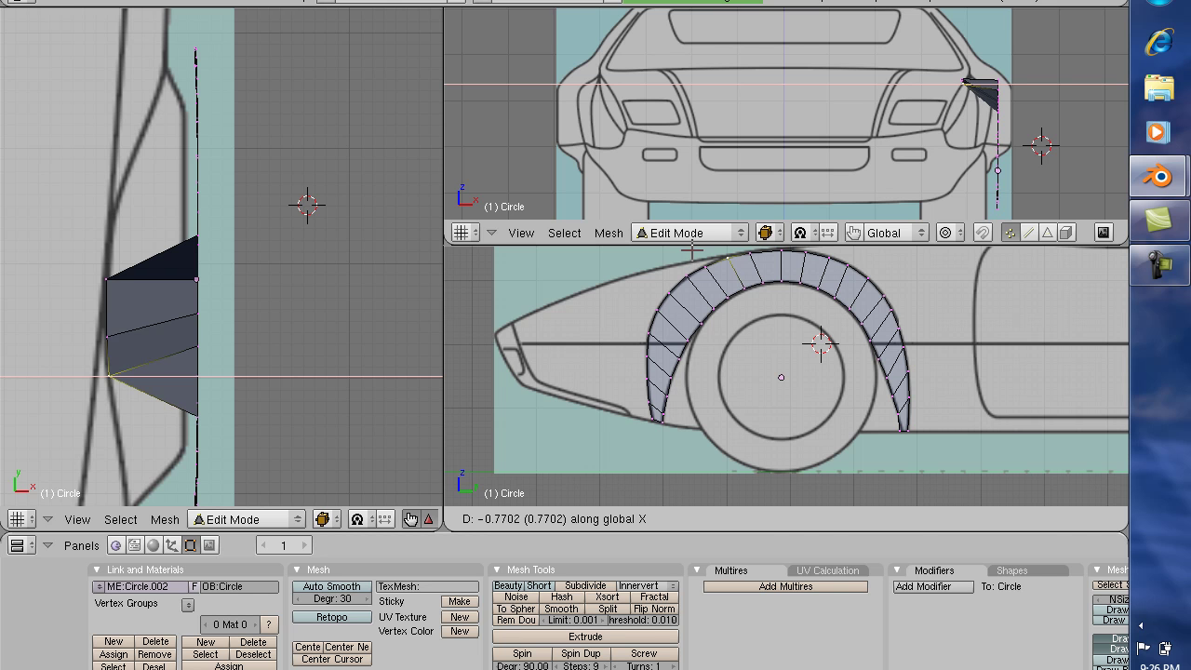
pyautogui.click(691, 249)
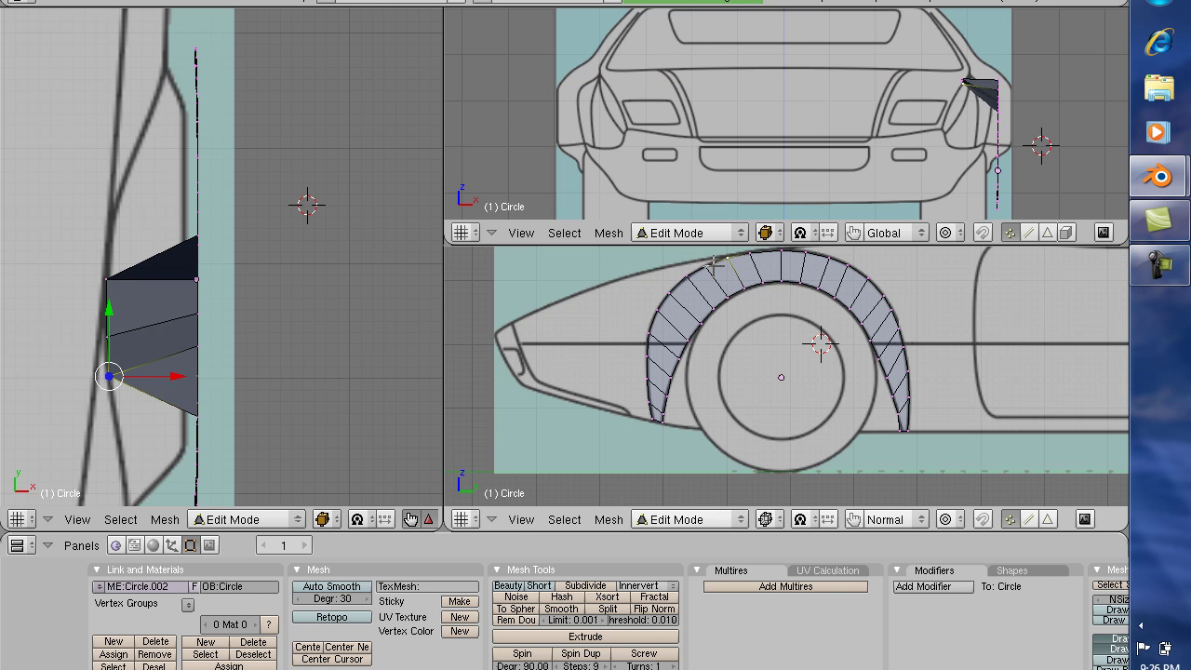
# Move the third and fourth outer vertices toward the nose inward along X onto the body curve, the fourth by about 0.67
pyautogui.rightClick(700, 266)
pyautogui.press('g')
pyautogui.press('x')
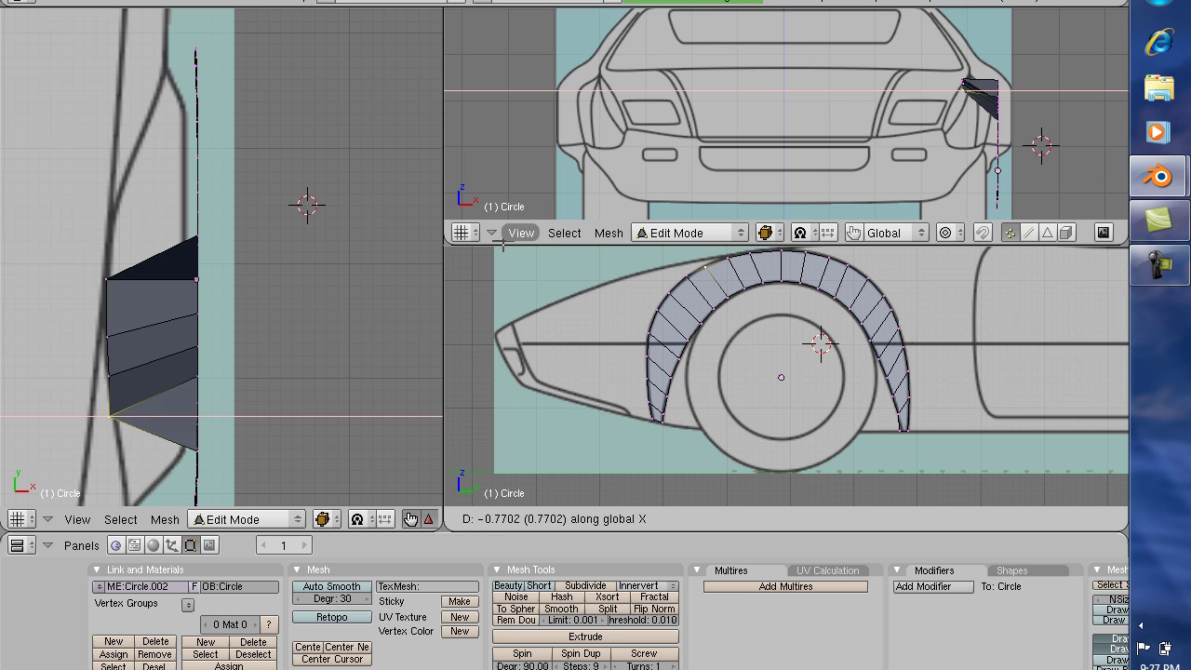
pyautogui.click(506, 246)
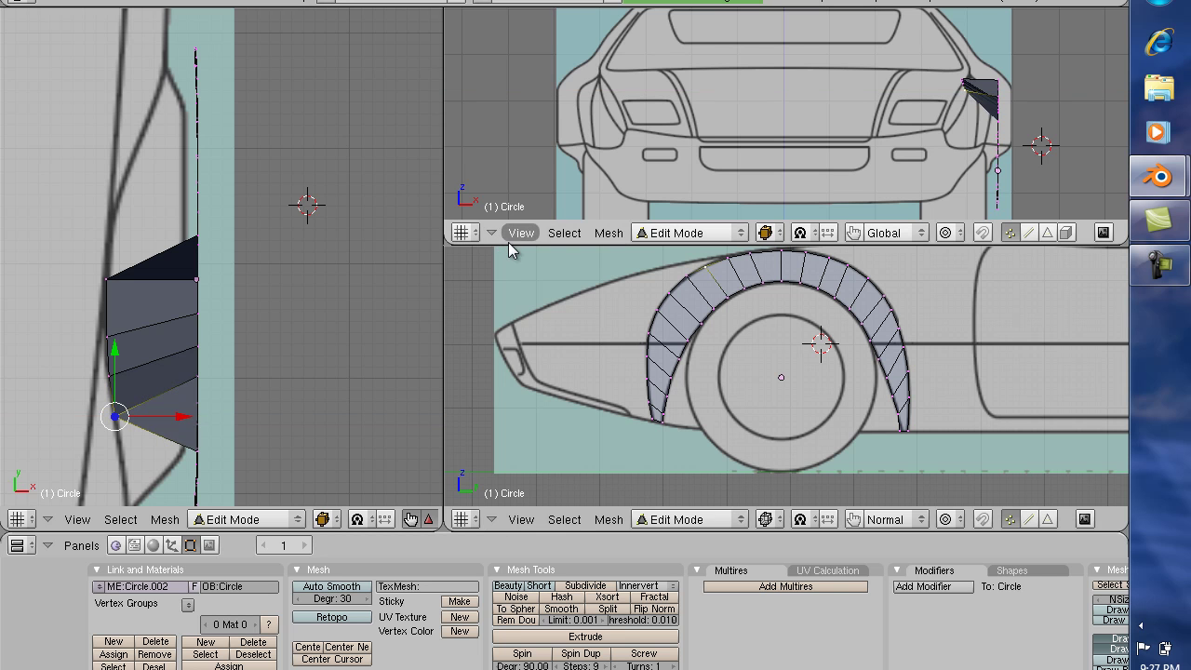
pyautogui.rightClick(740, 291)
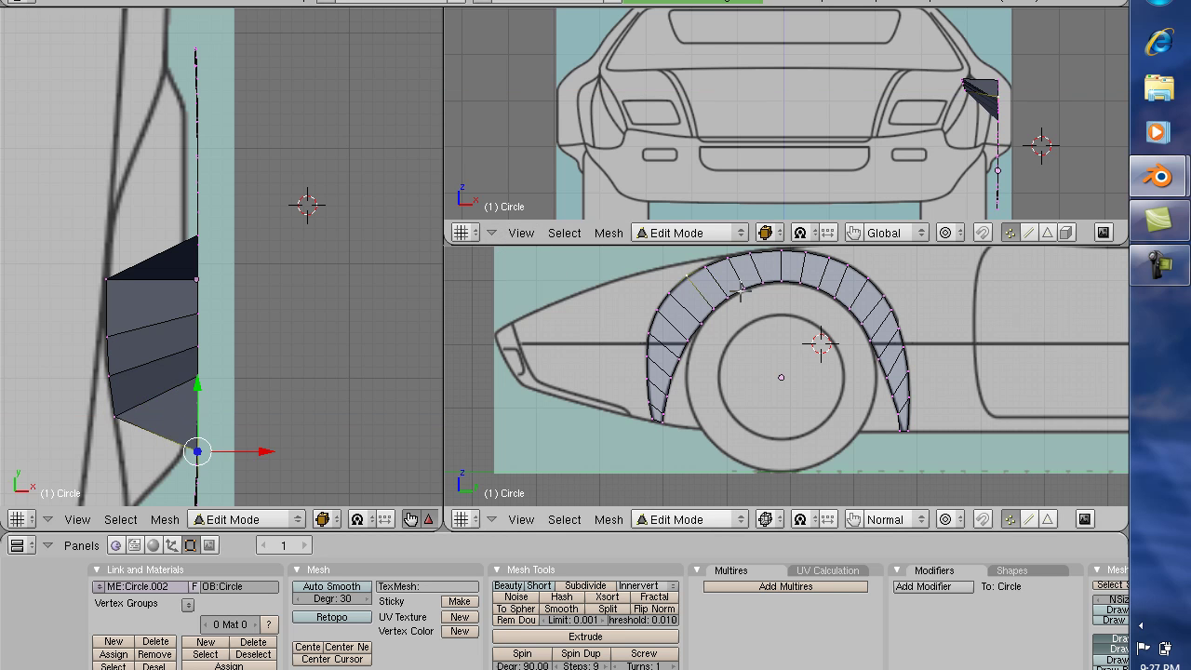
pyautogui.press('g')
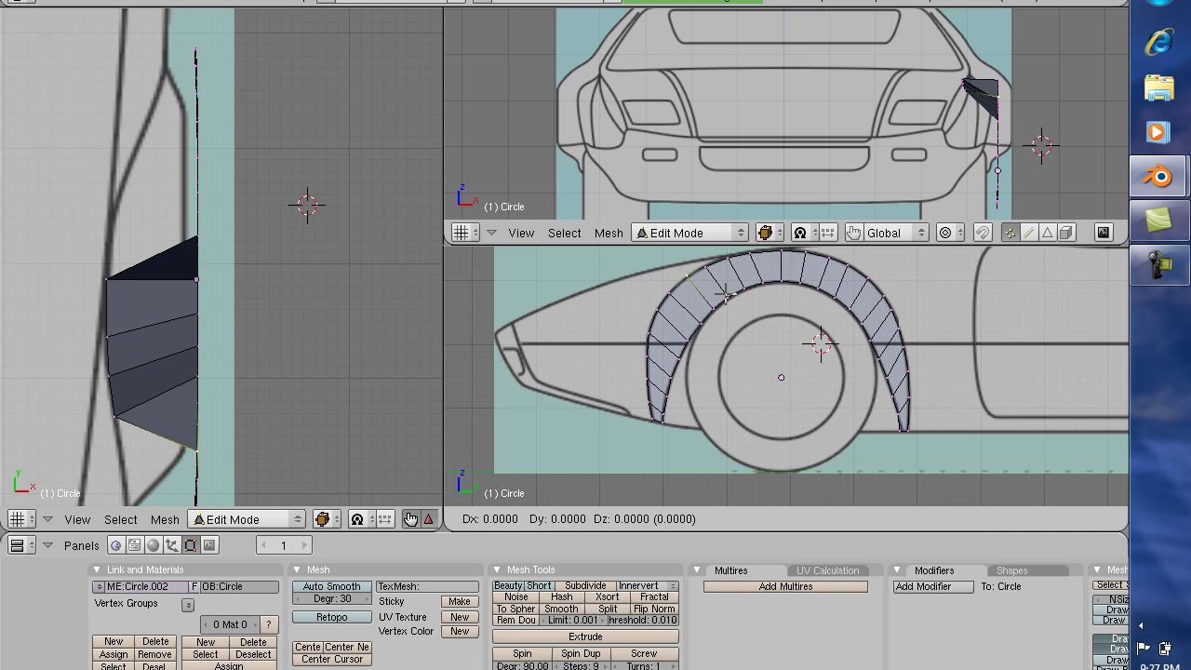
pyautogui.press('x')
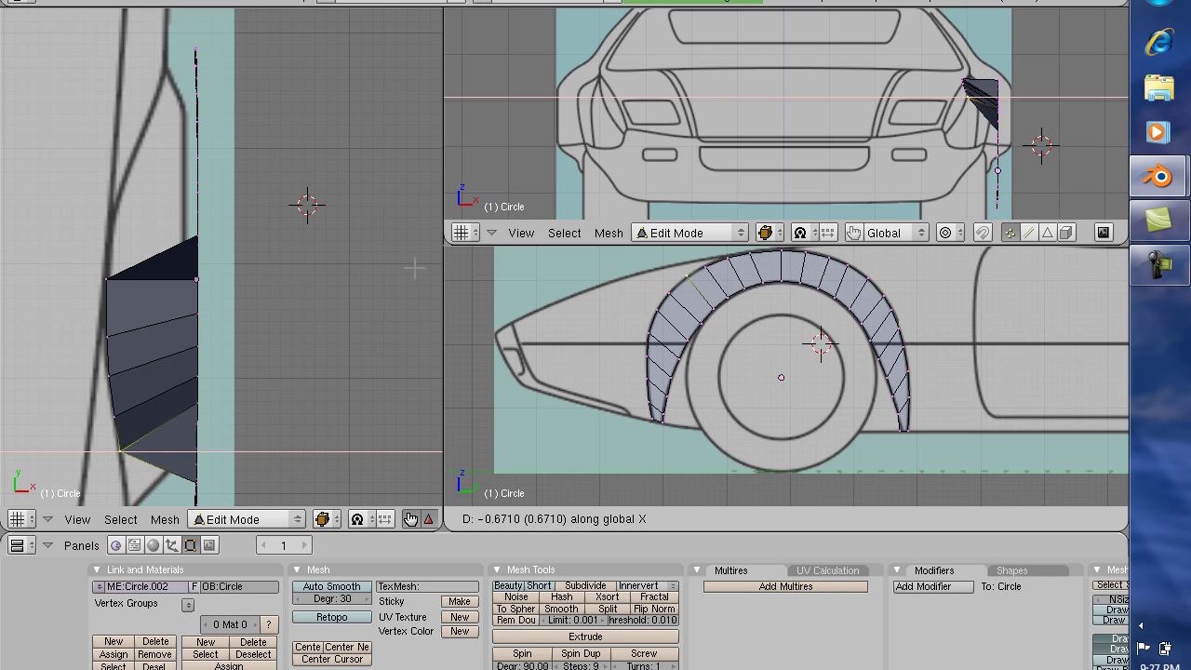
pyautogui.click(415, 268)
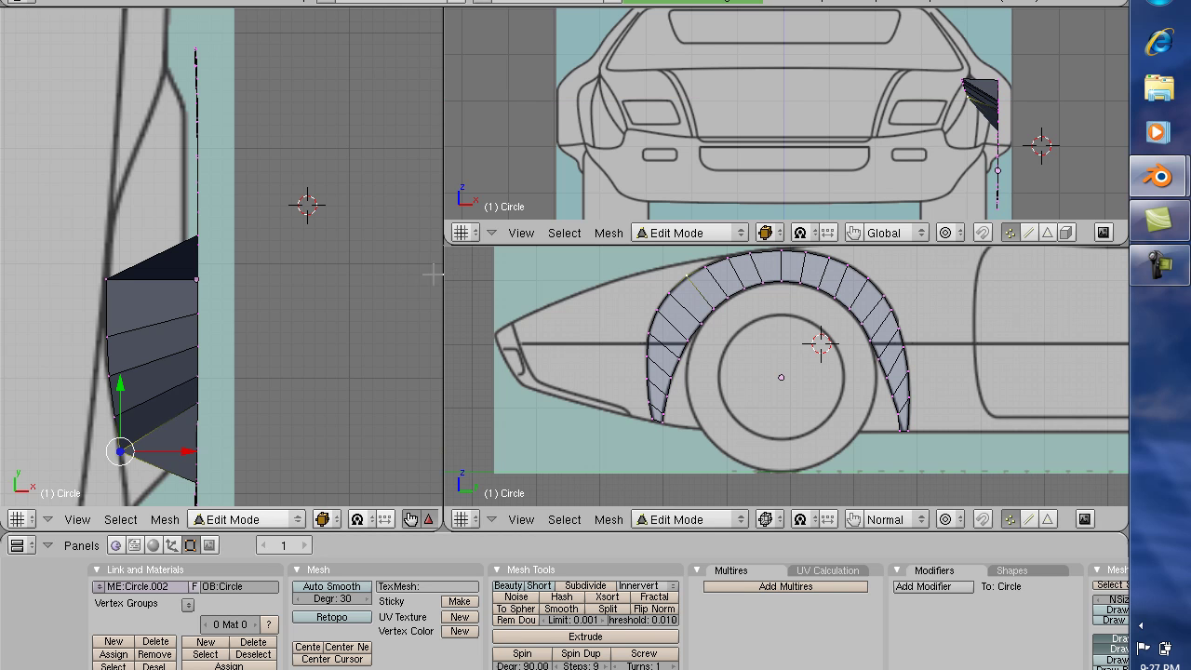
# Move the fifth outer vertex from the arch's top toward the nose inward along global X by about 0.62
pyautogui.rightClick(670, 293)
pyautogui.press('g')
pyautogui.press('x')
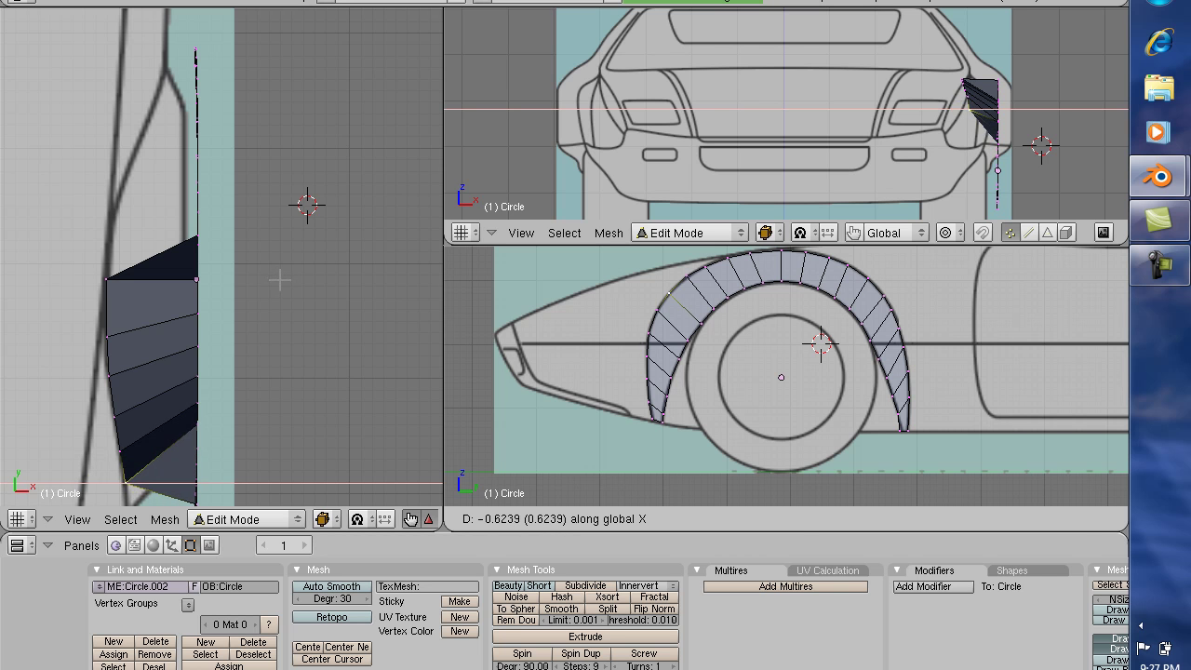
pyautogui.click(279, 278)
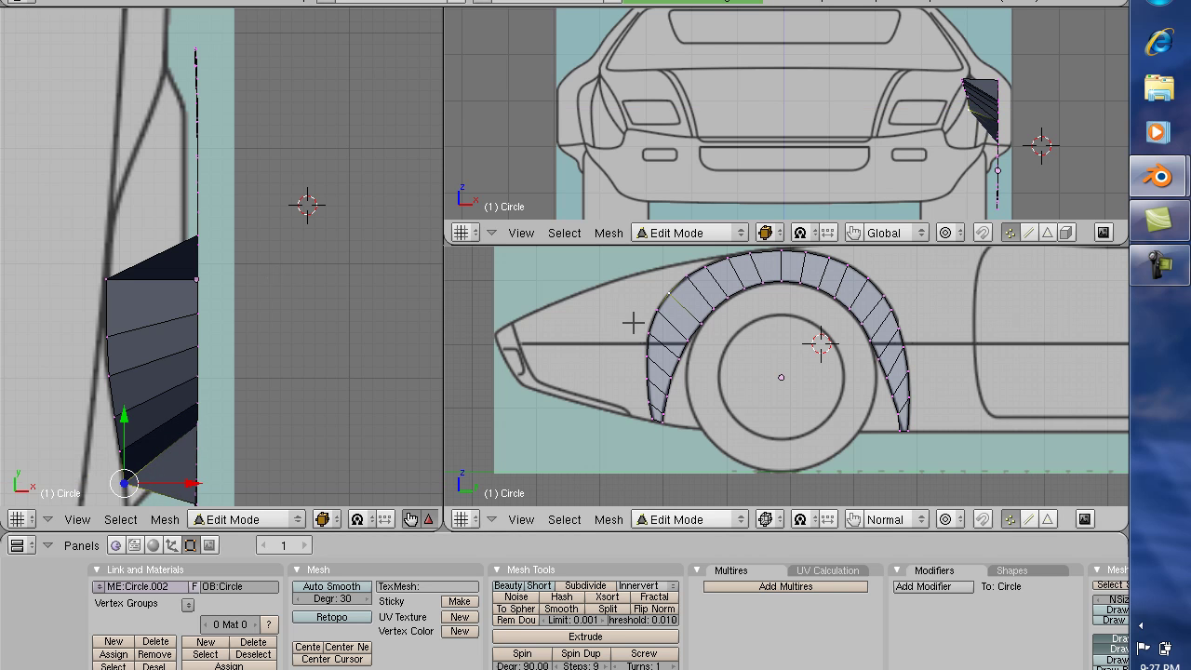
# Move the sixth outer vertex toward the nose inward along X, refining it by about 0.04 to meet the body curve
pyautogui.rightClick(653, 304)
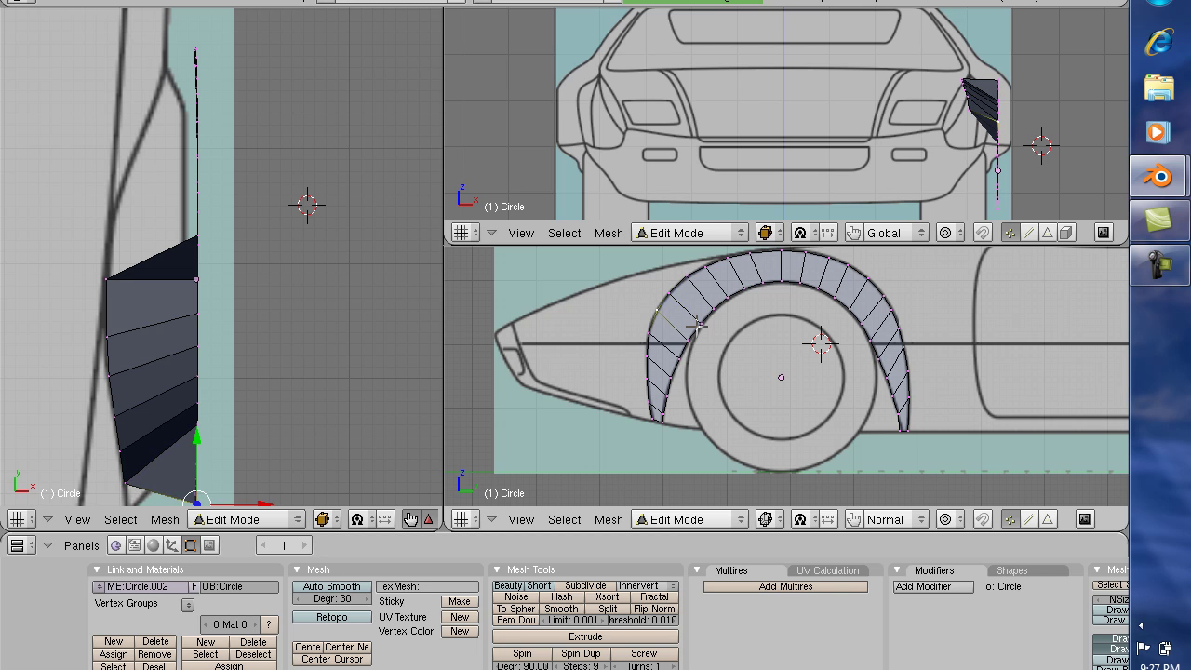
pyautogui.press('g')
pyautogui.press('x')
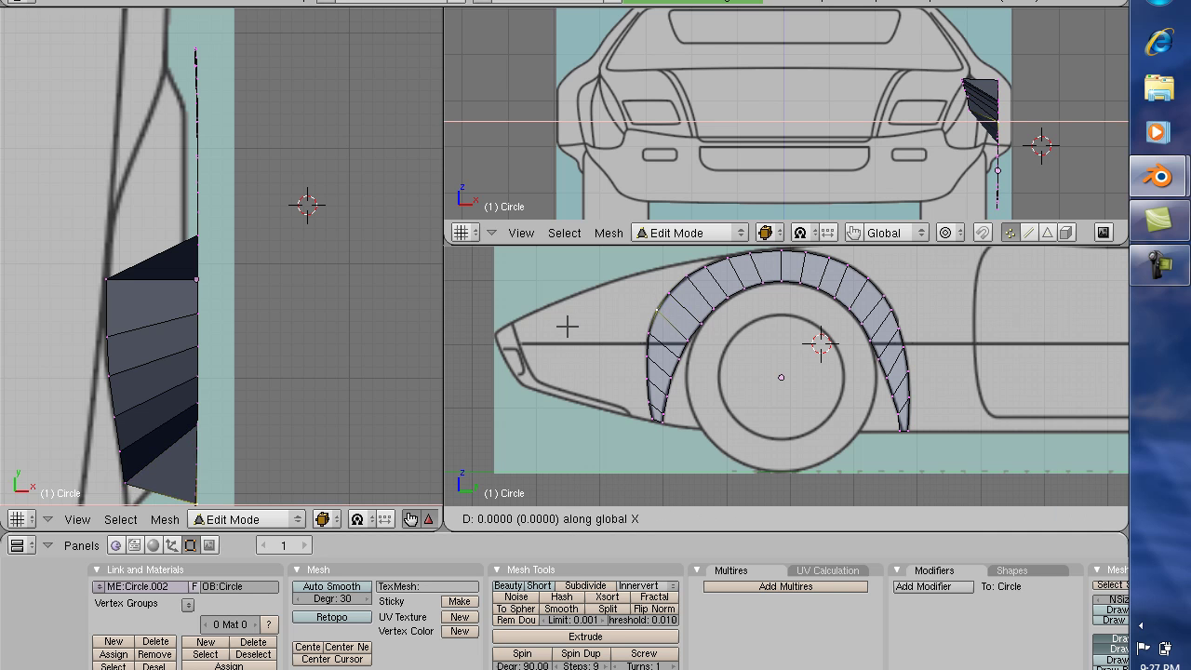
pyautogui.click(393, 301)
pyautogui.scroll(-3, 394, 301)
pyautogui.press('b')
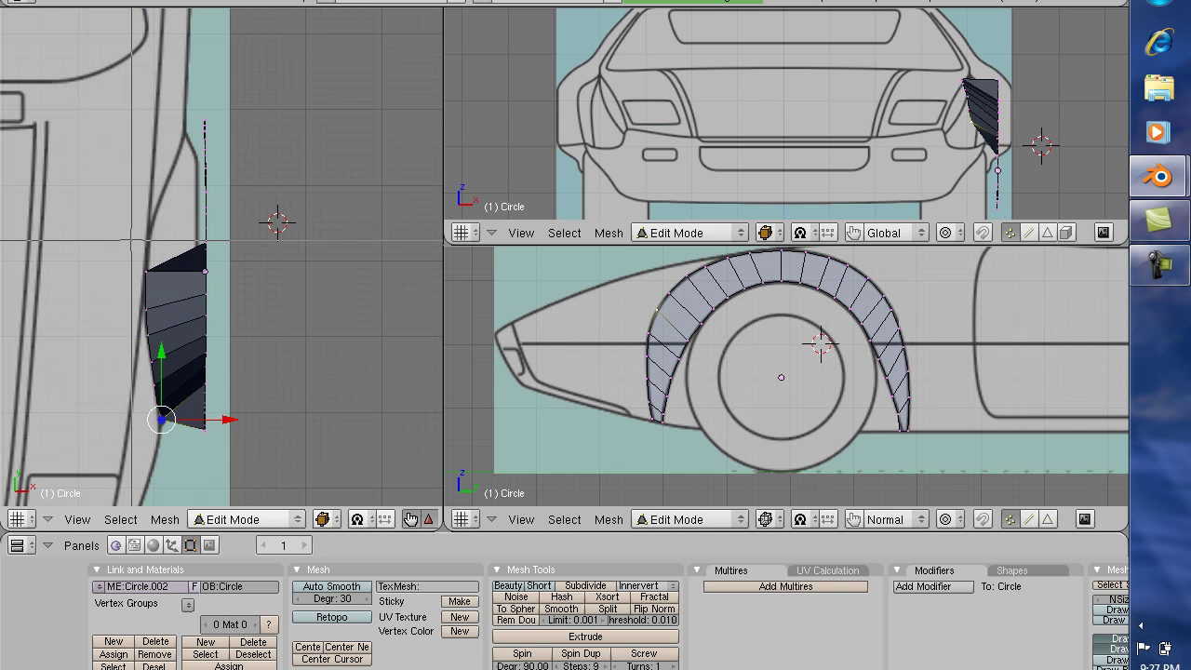
pyautogui.moveTo(133, 227); pyautogui.dragTo(271, 456)
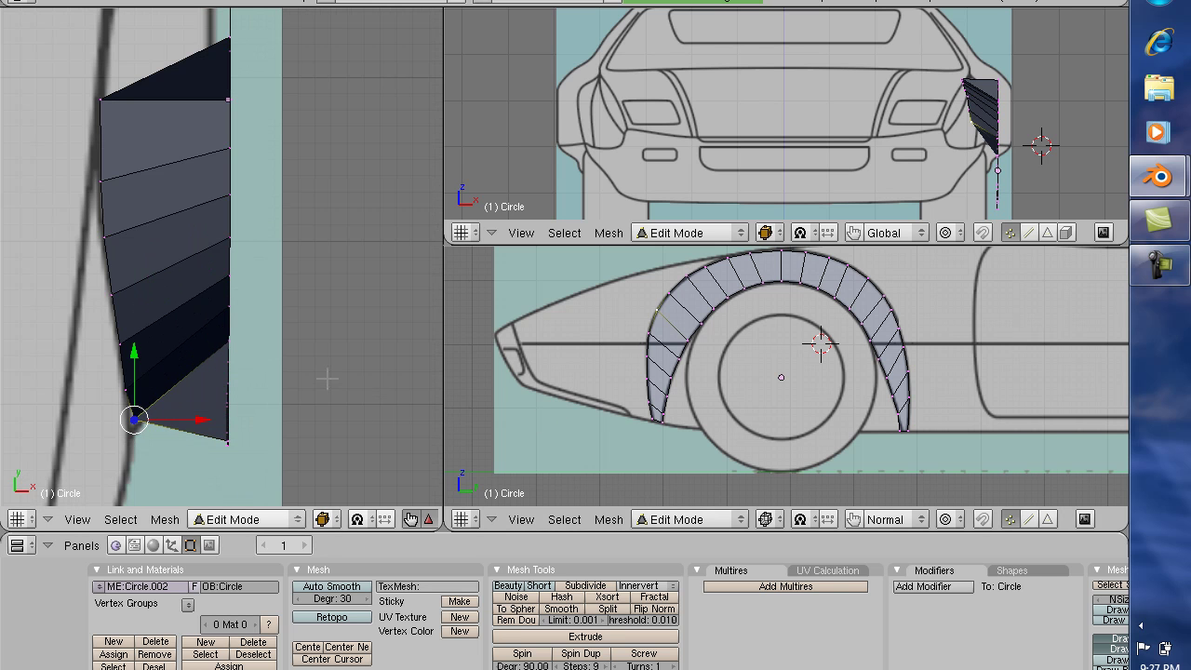
pyautogui.press('g')
pyautogui.press('x')
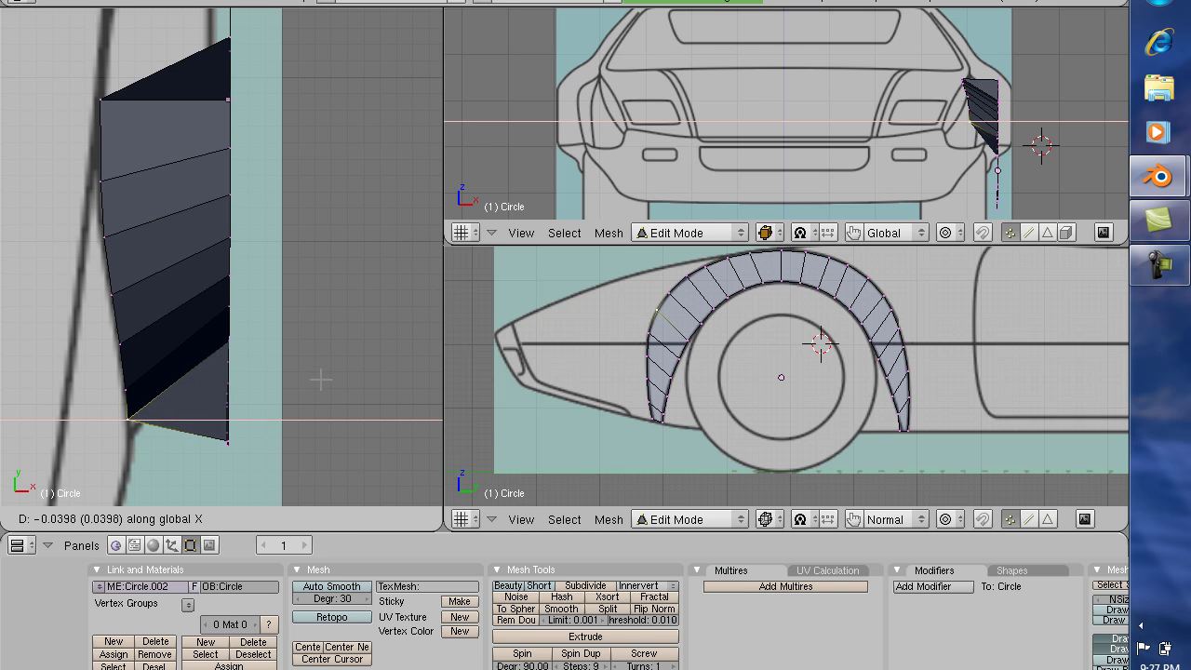
pyautogui.click(317, 379)
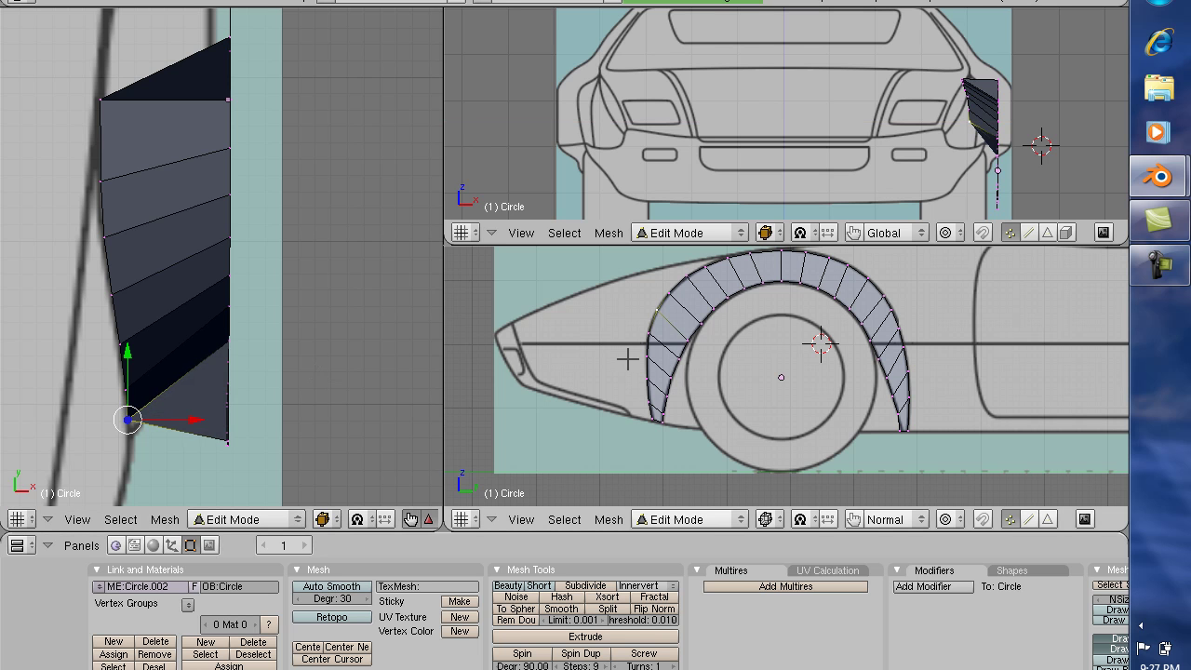
# Move the seventh and eighth outer vertices from the arch's top toward the nose inward along X by about 0.6 and 0.62
pyautogui.rightClick(648, 333)
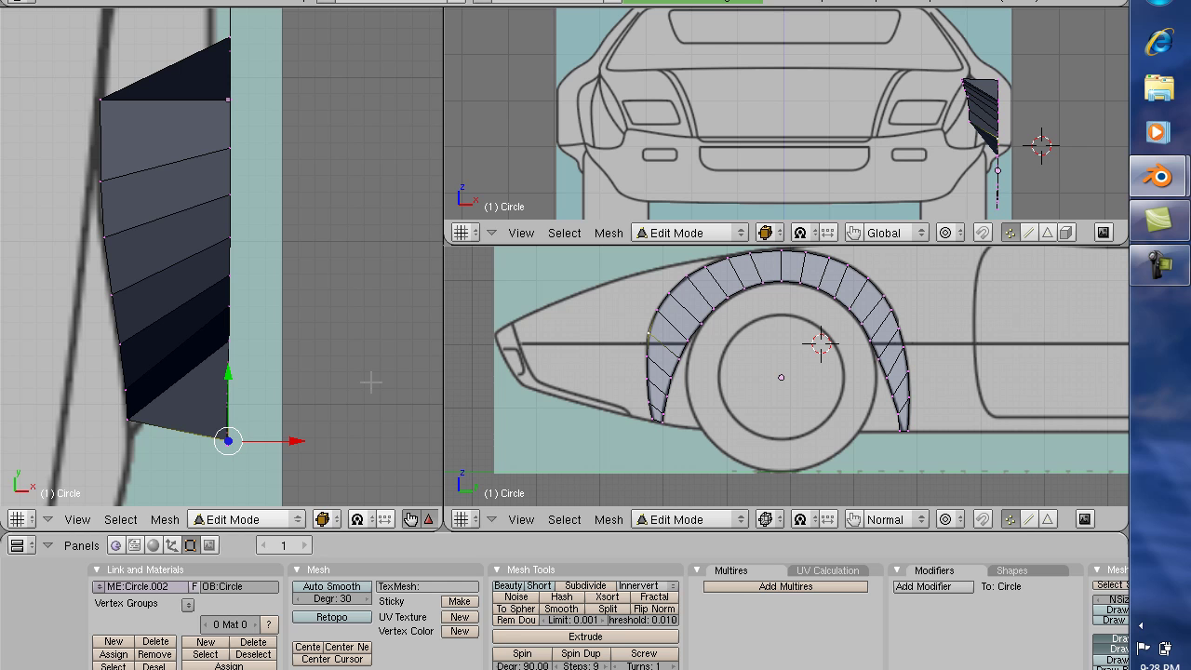
pyautogui.press('g')
pyautogui.press('x')
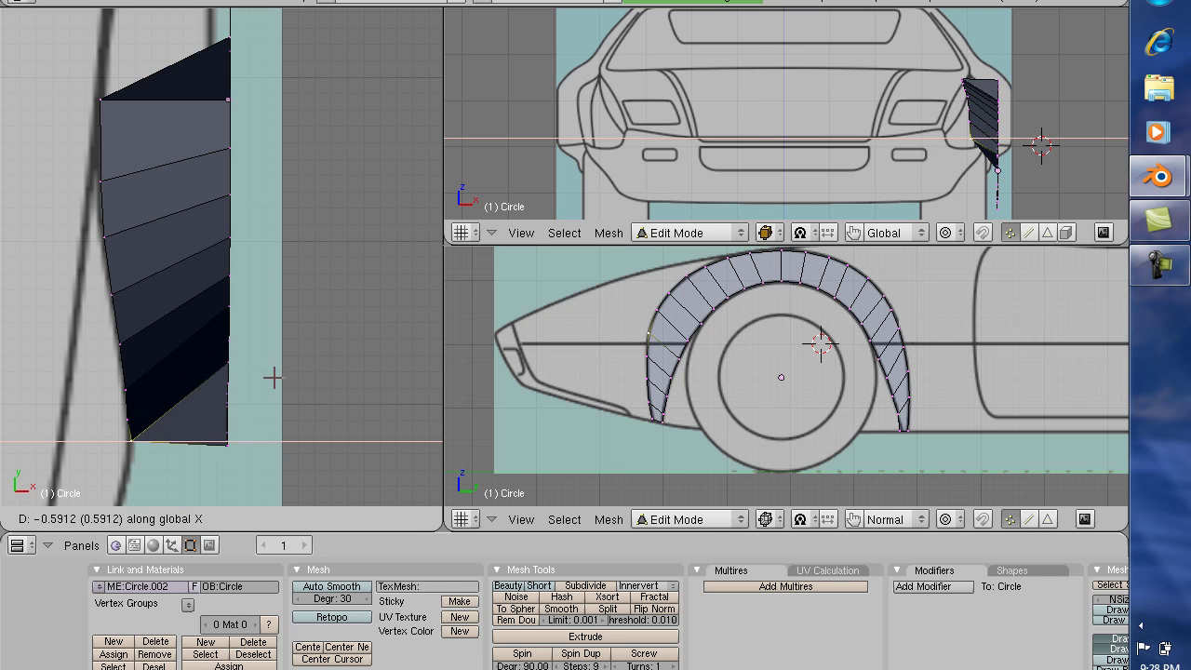
pyautogui.click(271, 377)
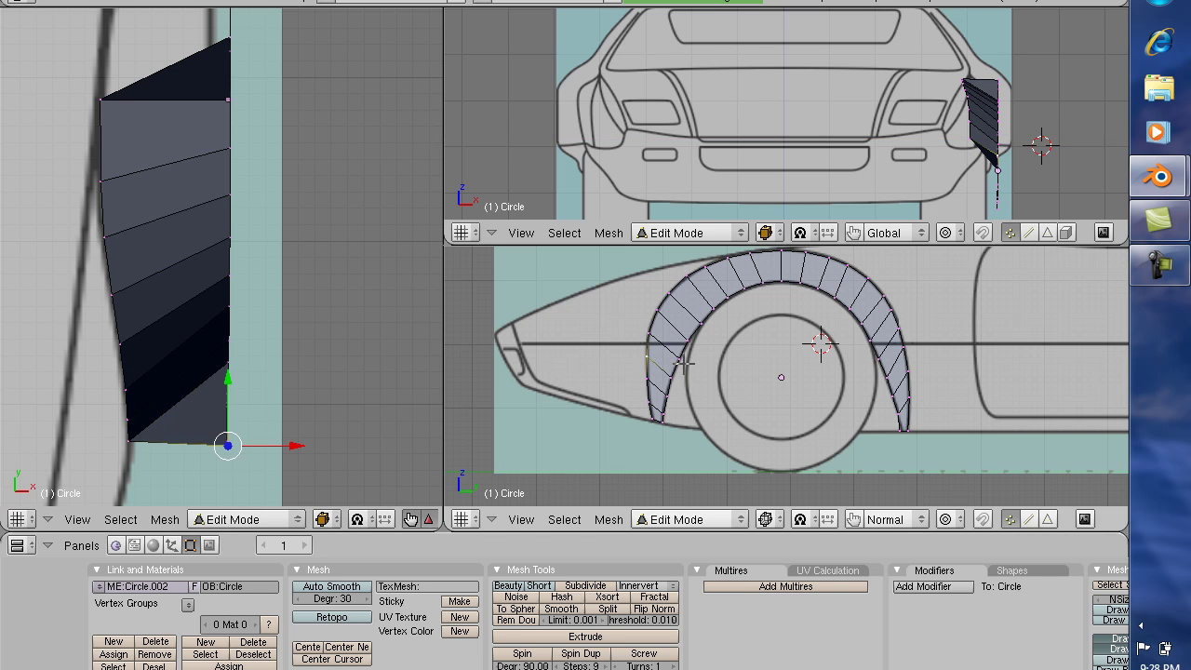
pyautogui.press('g')
pyautogui.press('x')
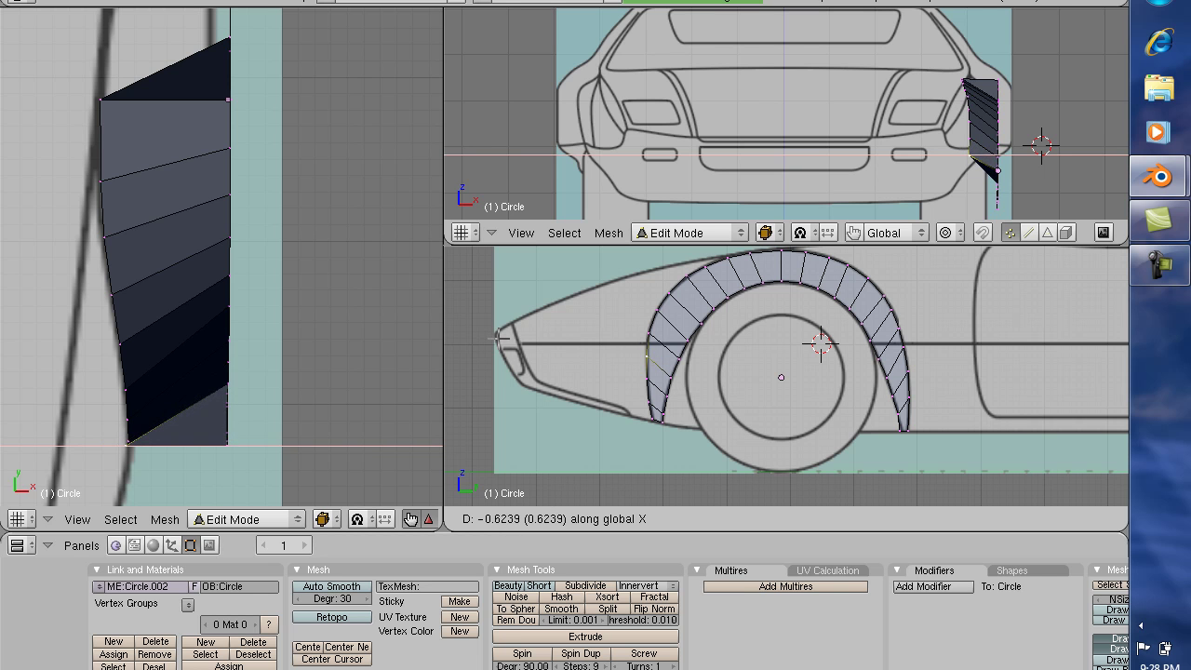
pyautogui.click(497, 338)
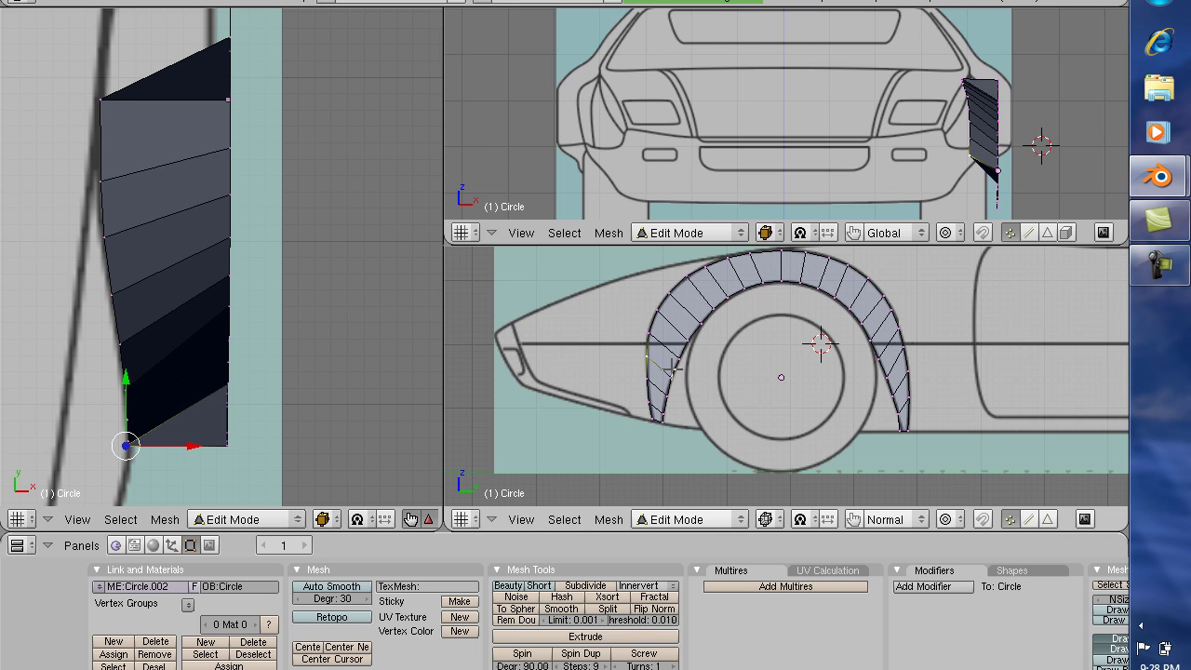
# Move the ninth and tenth outer vertices toward the nose inward along global X by about 0.64 and 0.65
pyautogui.rightClick(646, 378)
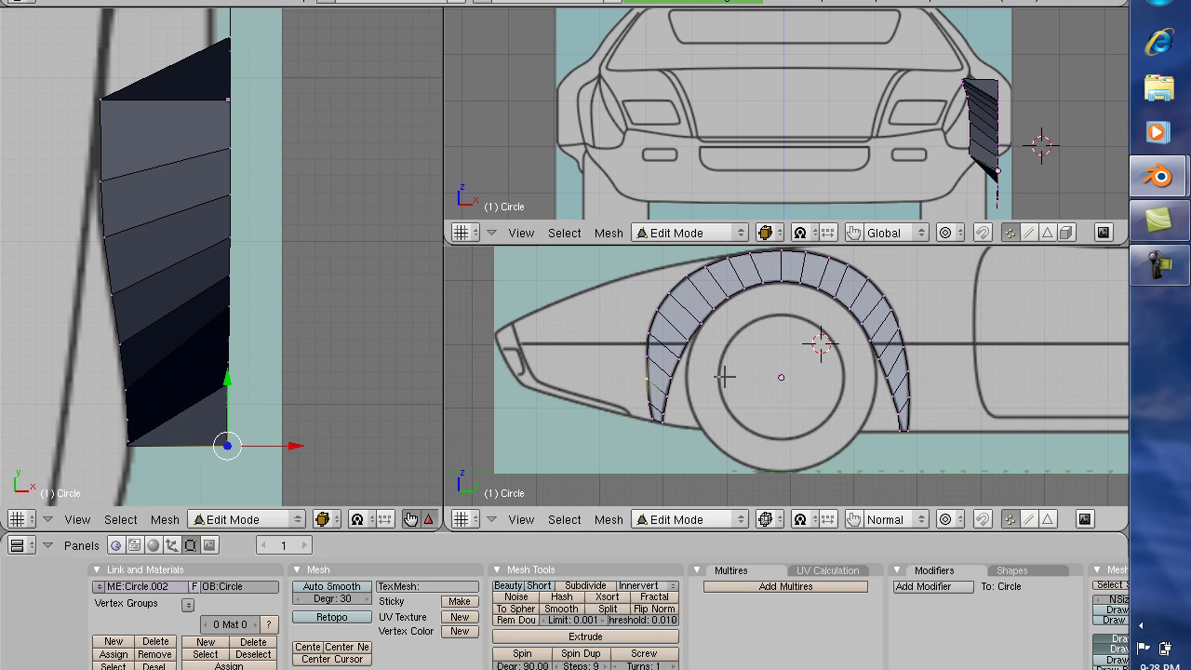
pyautogui.press('g')
pyautogui.press('x')
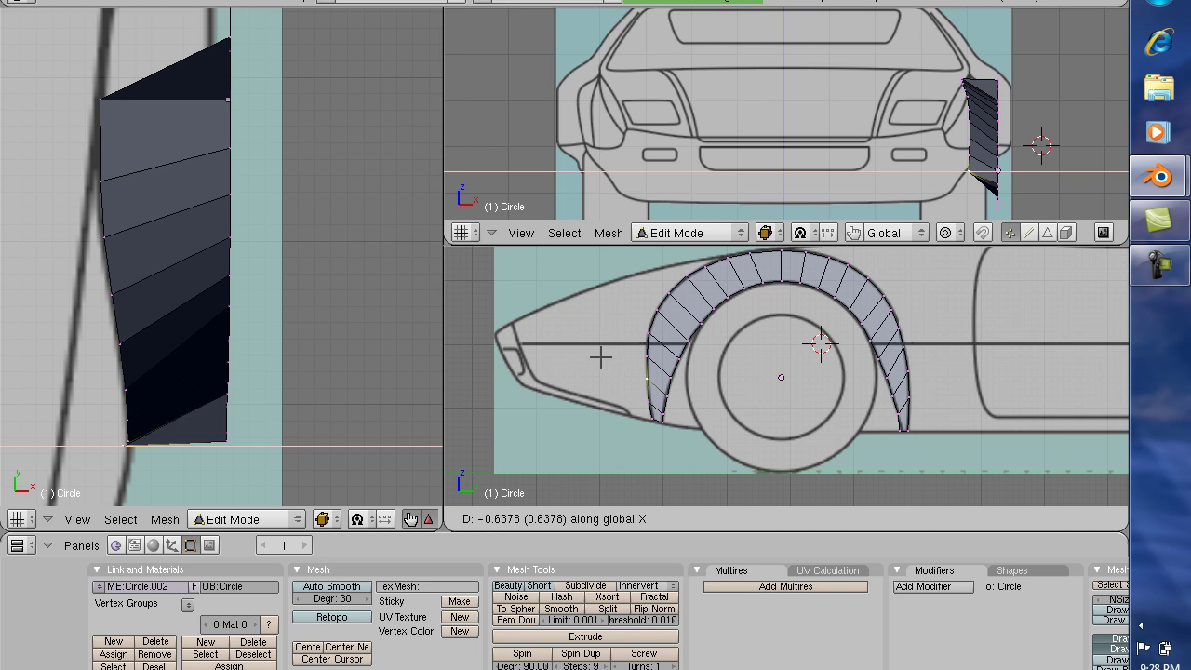
pyautogui.click(600, 358)
pyautogui.rightClick(674, 407)
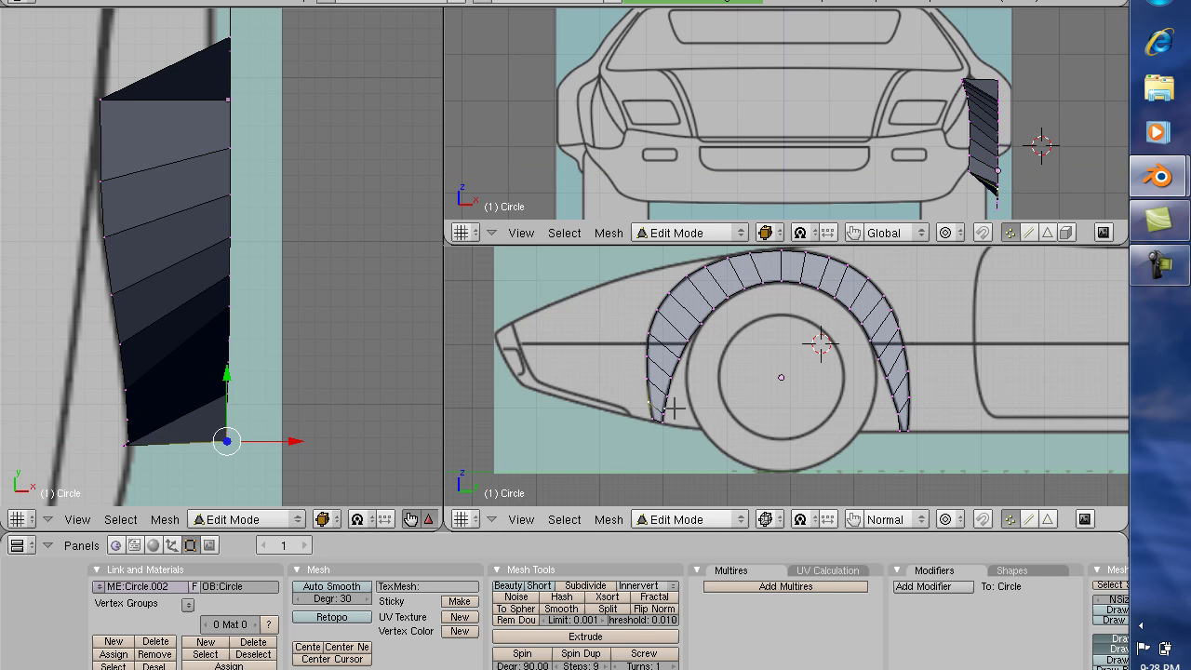
pyautogui.press('g')
pyautogui.press('x')
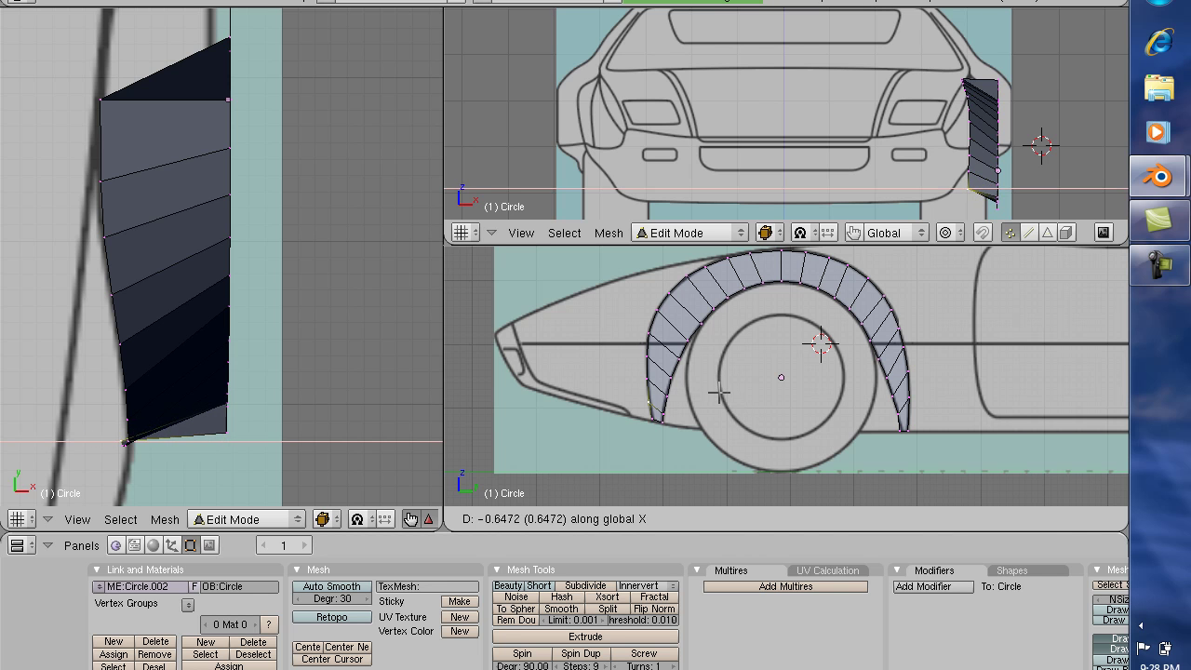
pyautogui.click(718, 392)
# Move the lowest outer vertex at the arch's nose-side end inward along global X by about 0.67
pyautogui.rightClick(656, 418)
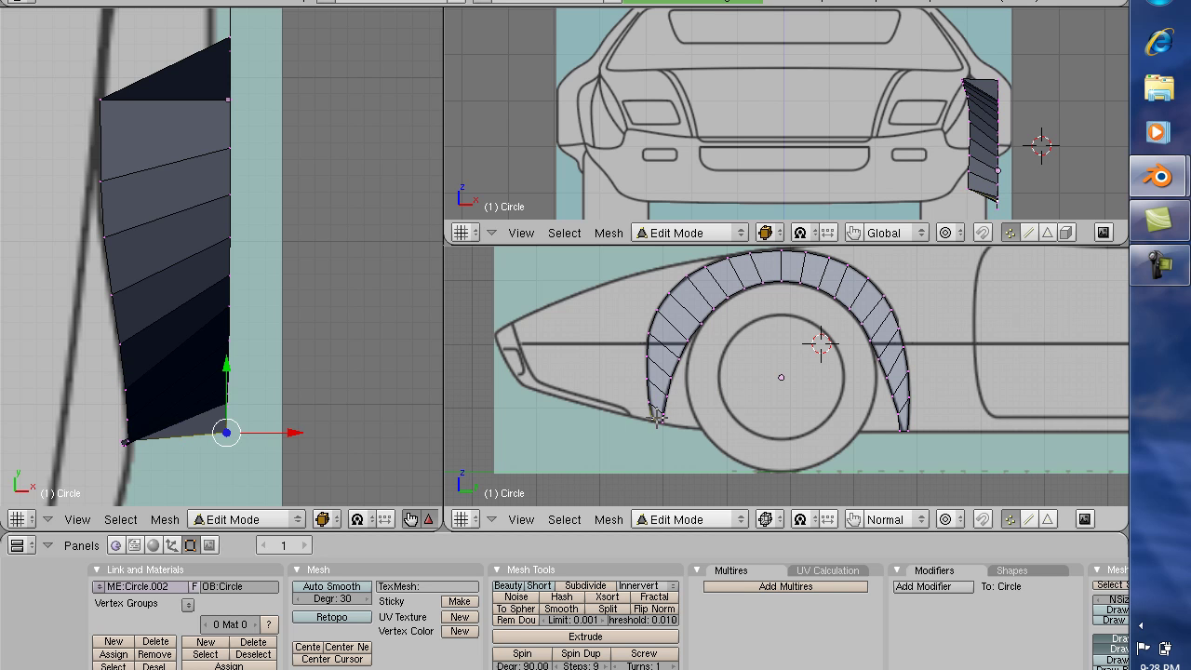
pyautogui.press('g')
pyautogui.press('x')
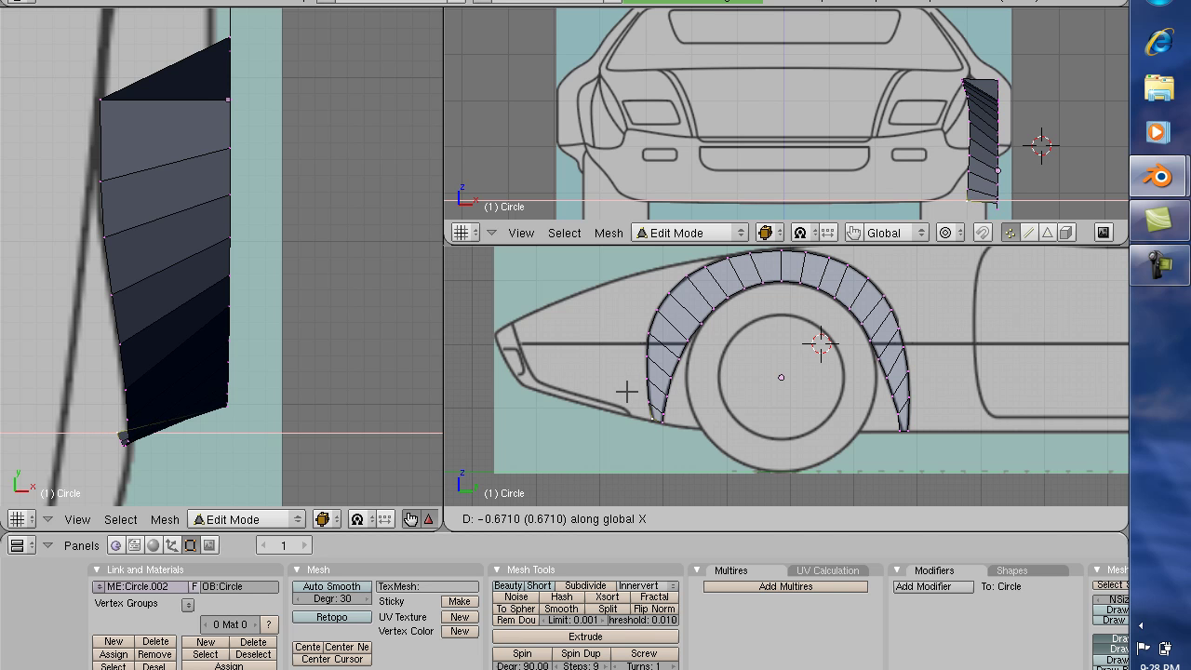
pyautogui.click(627, 391)
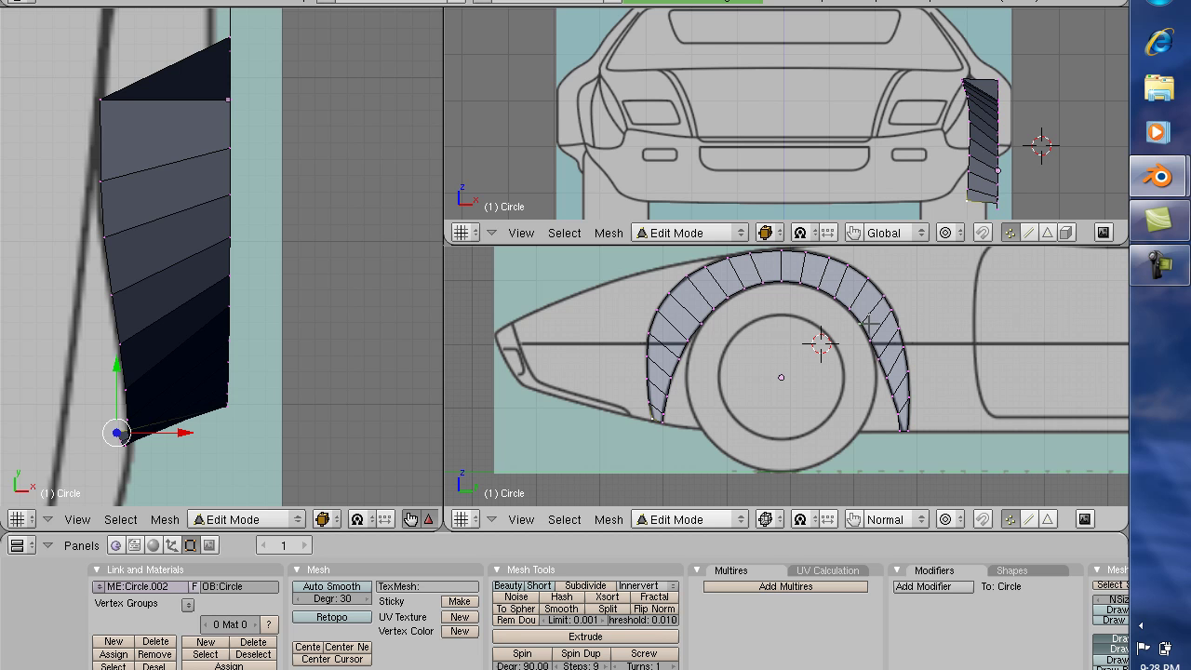
# Move the first outer vertex behind the arch's top inward along X onto the body curve in the top blueprint
pyautogui.scroll(-3, 294, 226)
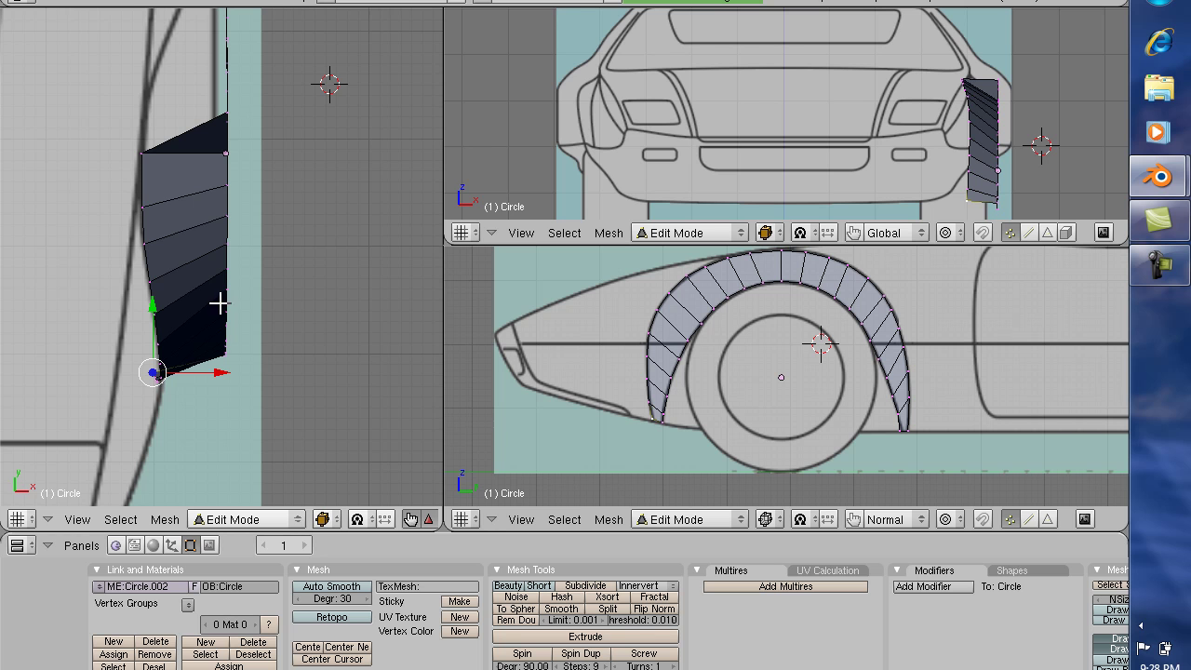
pyautogui.scroll(-2, 222, 299)
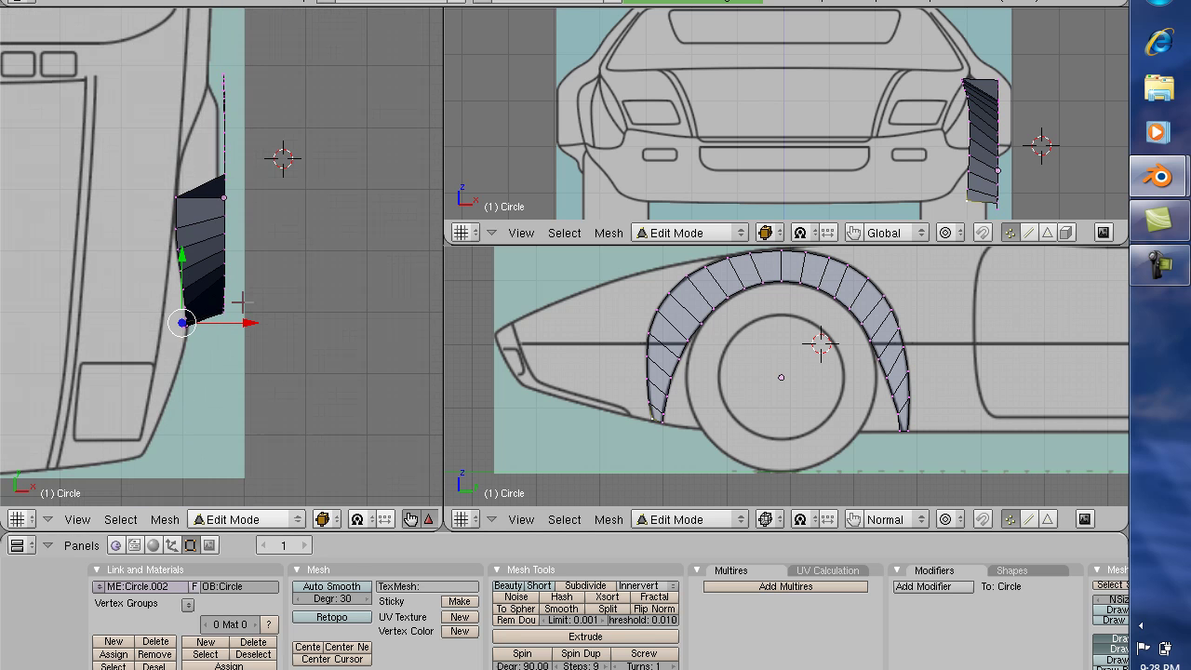
pyautogui.press('b')
pyautogui.moveTo(141, 59); pyautogui.dragTo(290, 250)
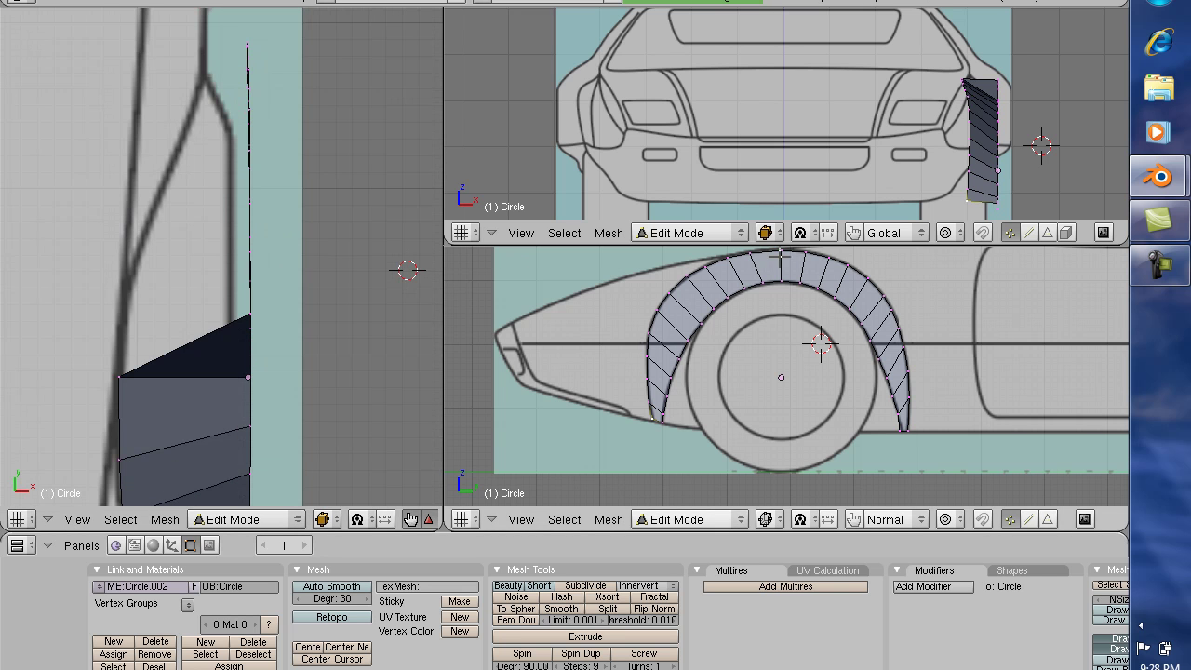
pyautogui.rightClick(250, 313)
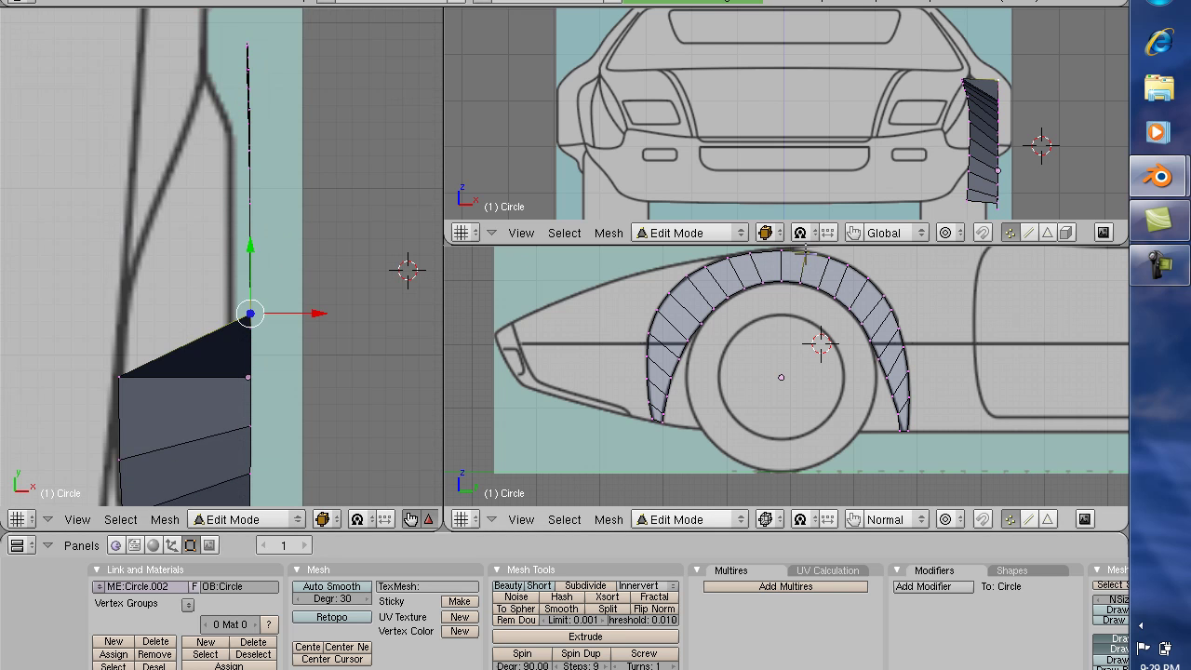
pyautogui.press('g')
pyautogui.press('x')
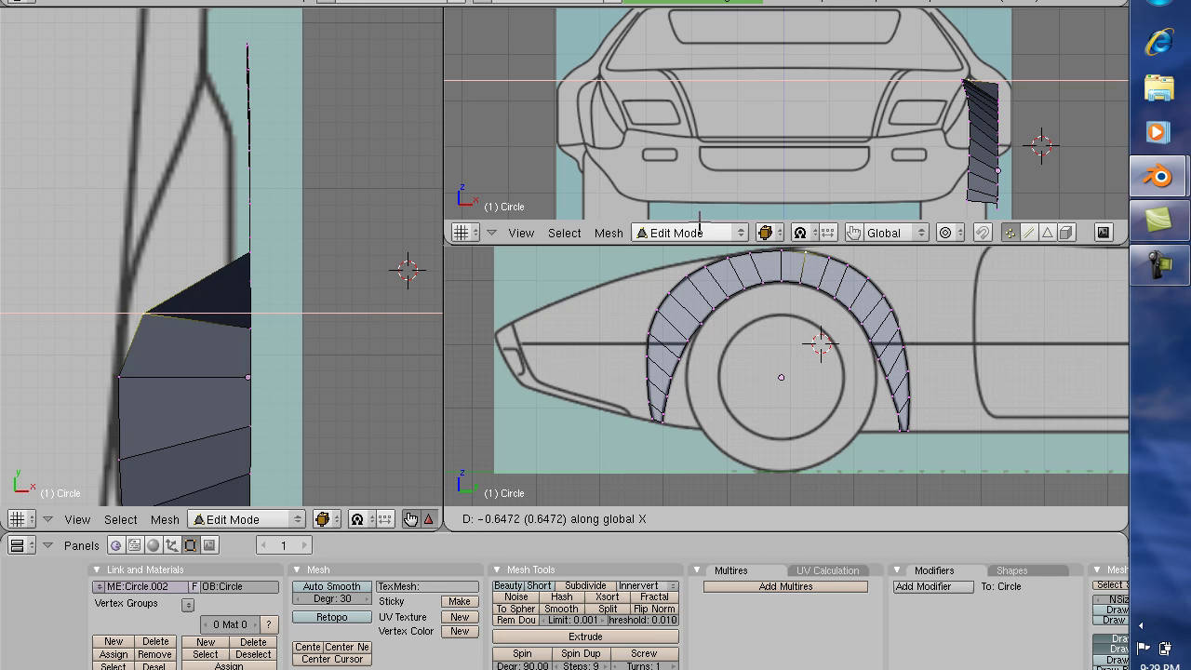
pyautogui.click(671, 204)
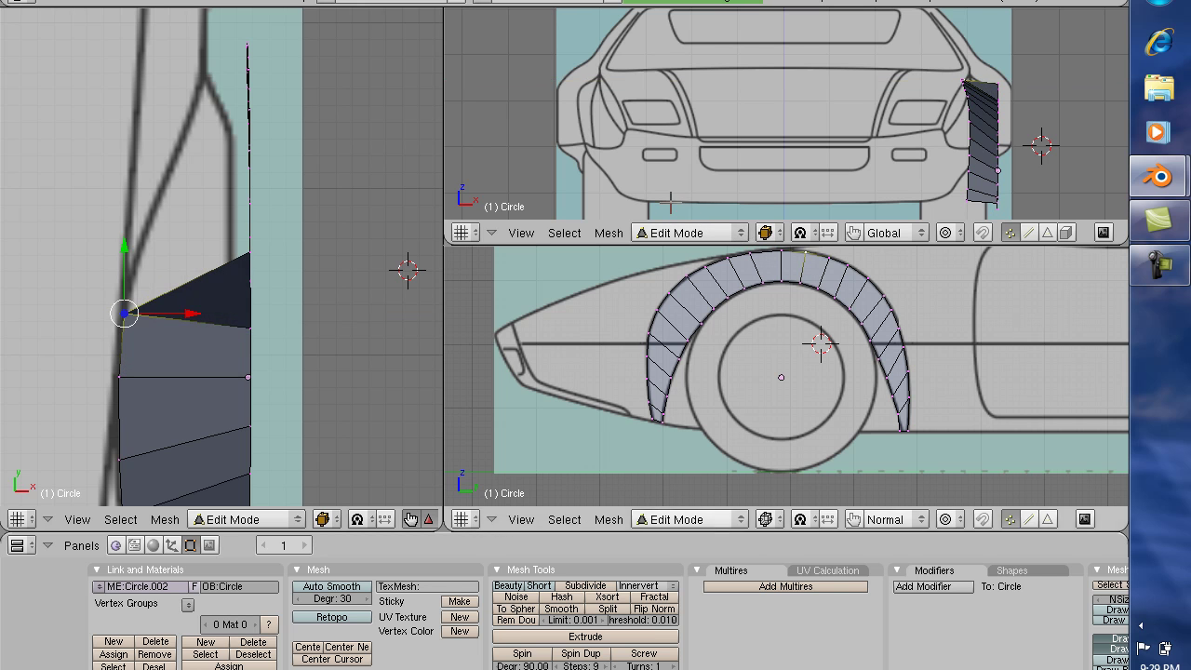
# Move the second and third outer vertices toward the rear inward along X onto the body curve, the second by about 0.67
pyautogui.rightClick(826, 261)
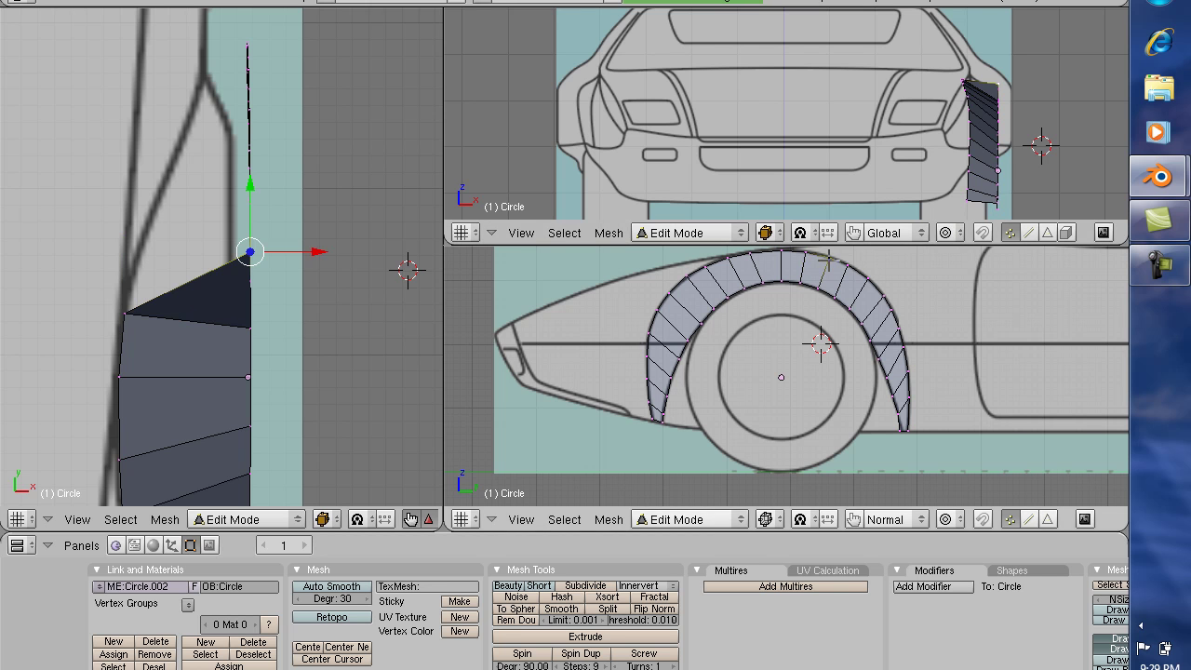
pyautogui.press('g')
pyautogui.press('x')
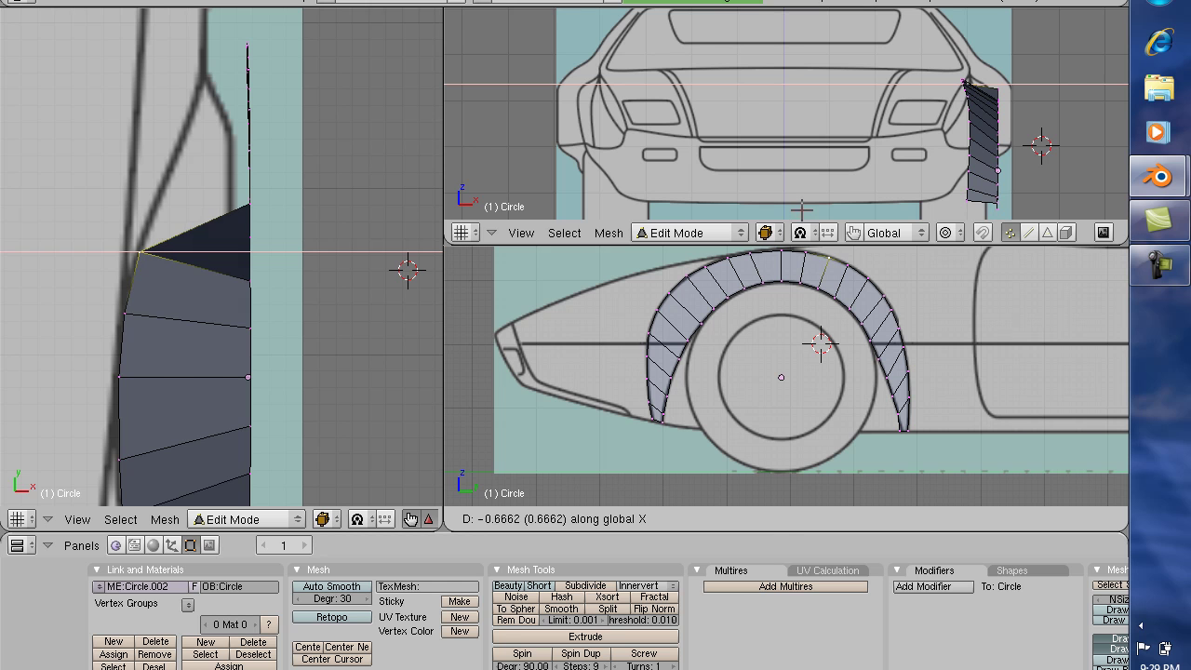
pyautogui.click(802, 210)
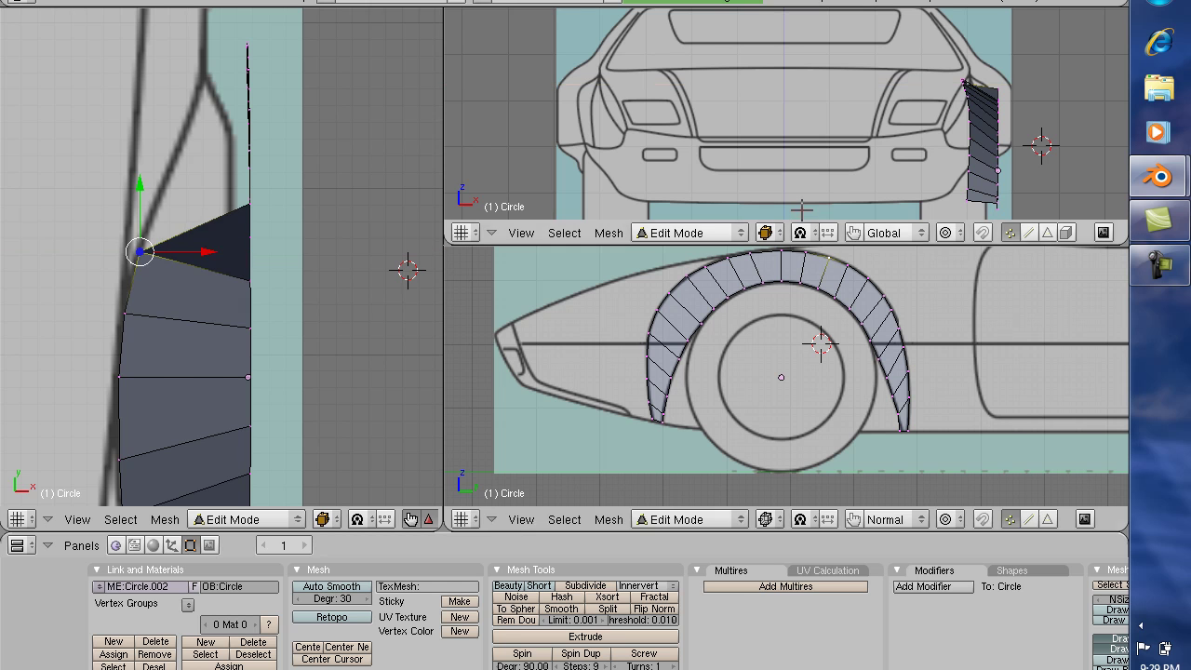
pyautogui.rightClick(846, 267)
pyautogui.press('g')
pyautogui.press('x')
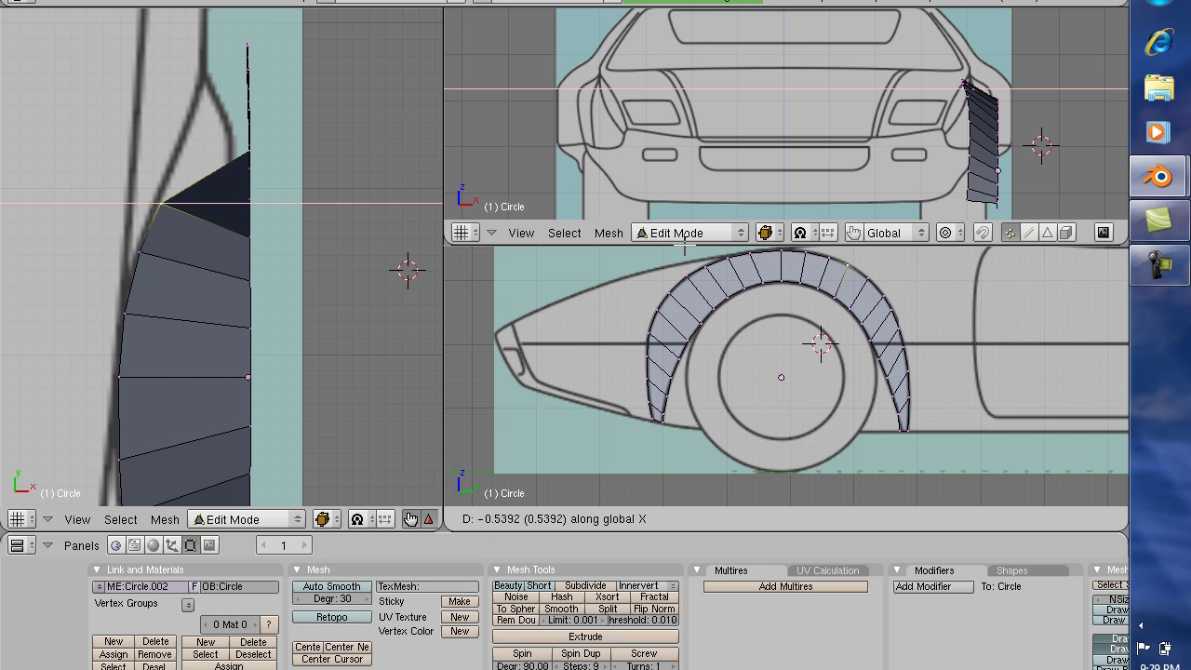
pyautogui.click(686, 247)
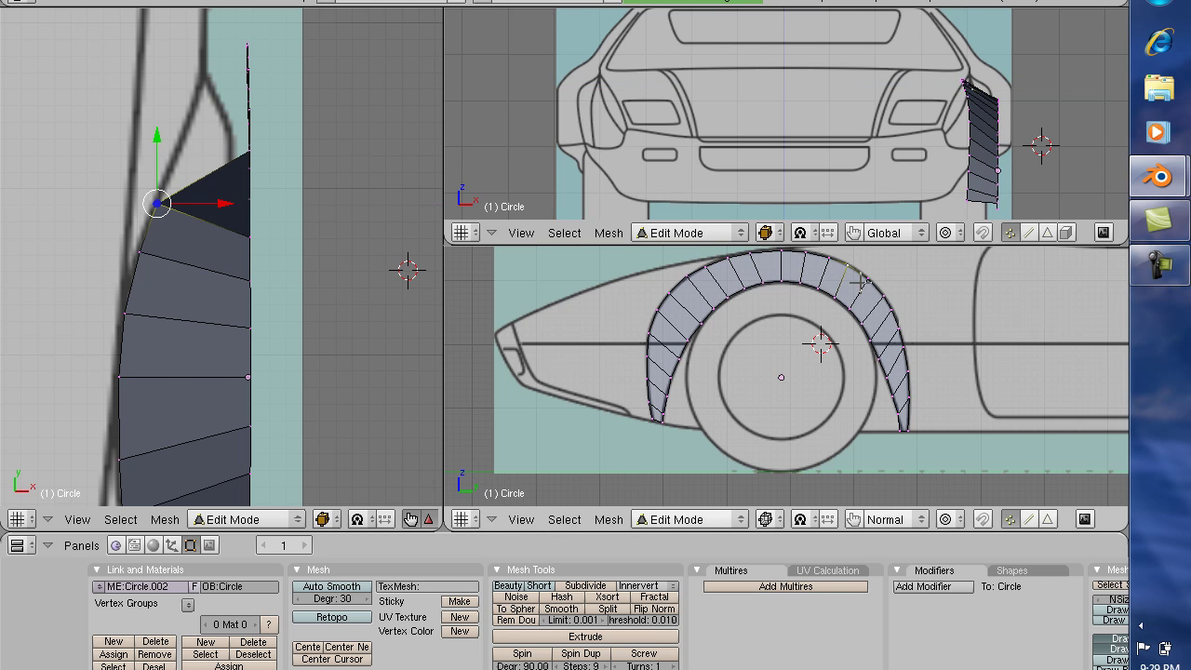
# Move the fourth and fifth outer vertices toward the rear inward along X onto the body curve, the fourth by about 0.45
pyautogui.press('g')
pyautogui.press('x')
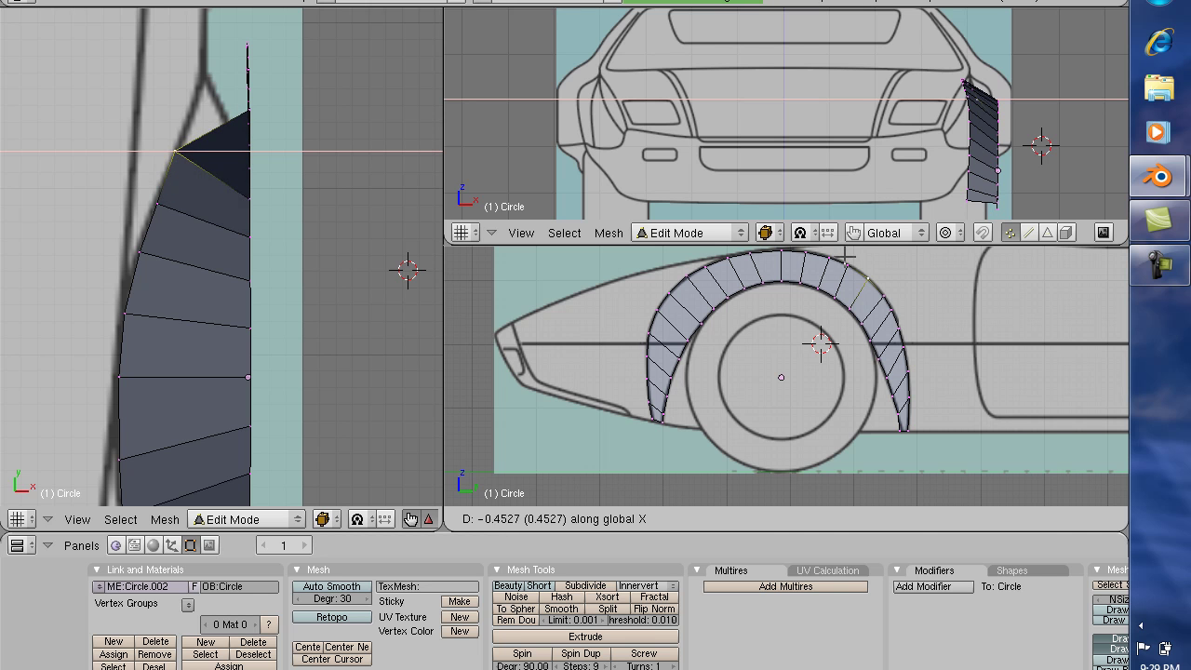
pyautogui.click(845, 253)
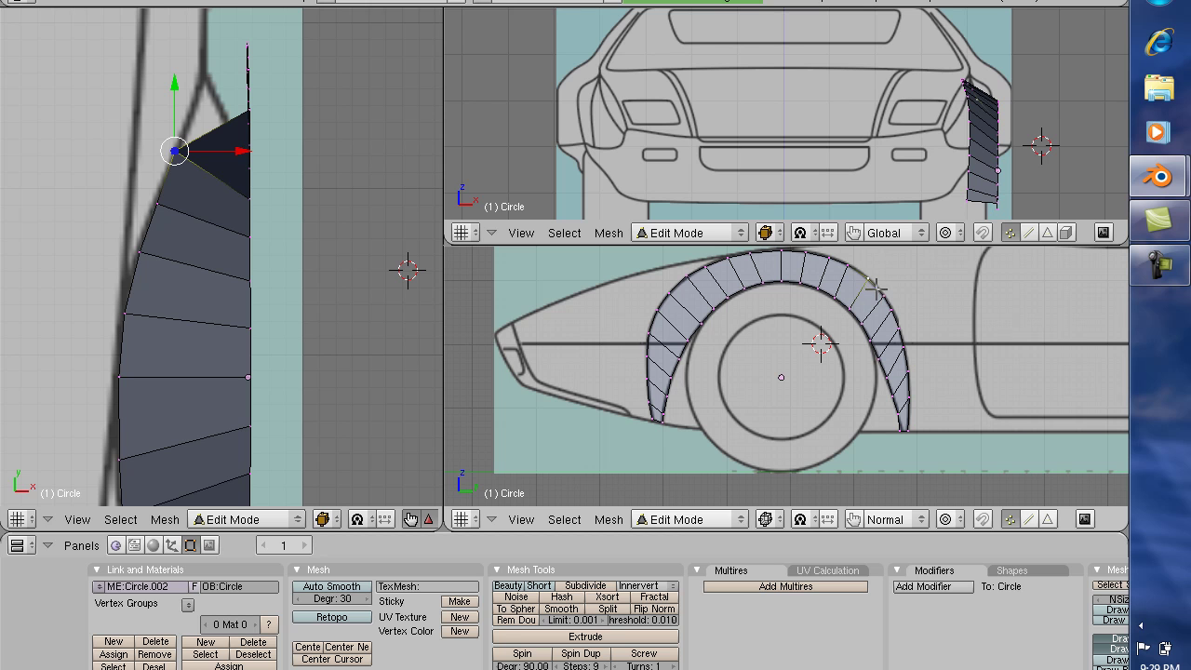
pyautogui.press('g')
pyautogui.press('x')
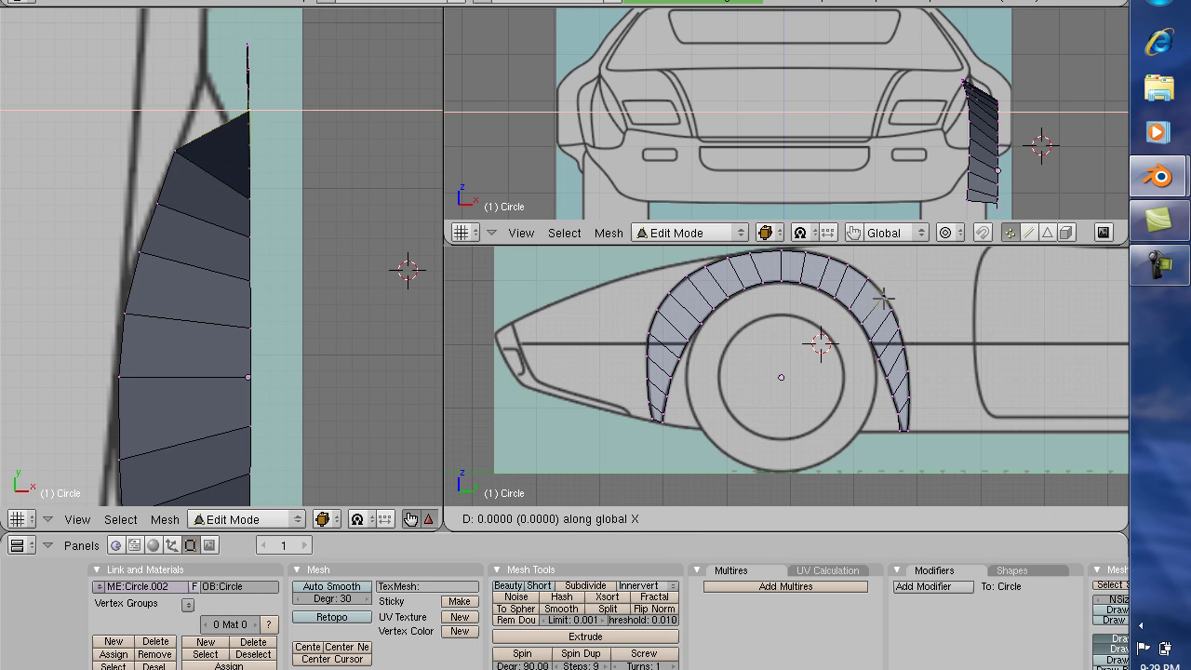
pyautogui.click(879, 278)
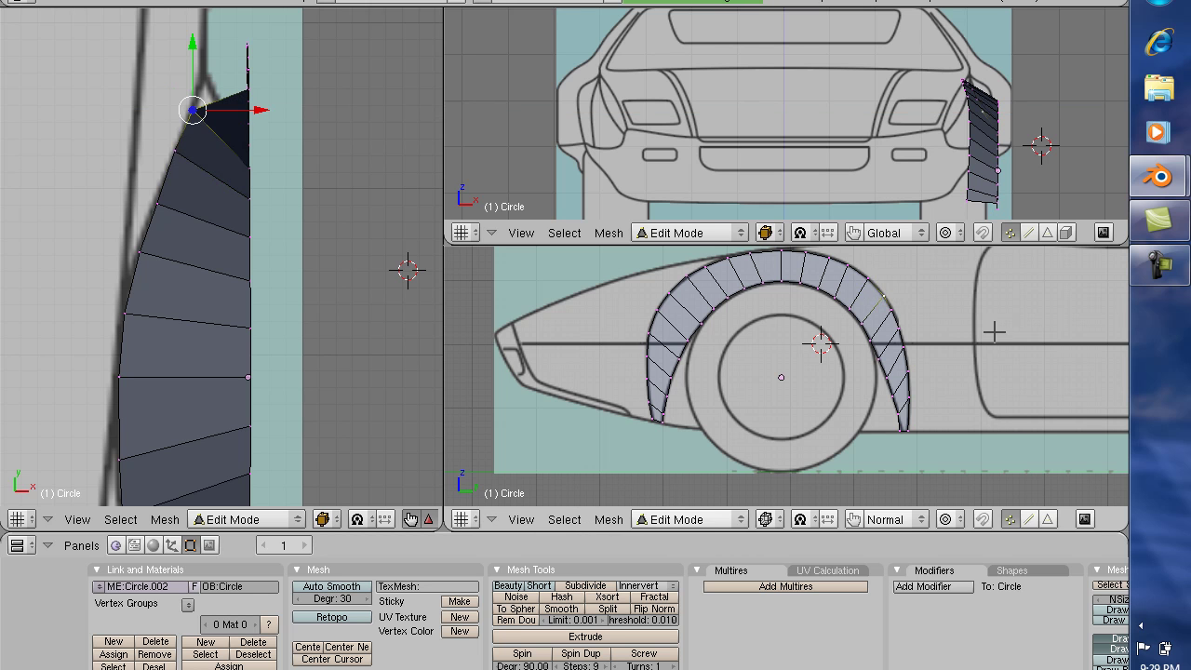
# Move the sixth and seventh outer vertices toward the rear inward along X to the body line, the seventh by about 0.28
pyautogui.press('g')
pyautogui.press('x')
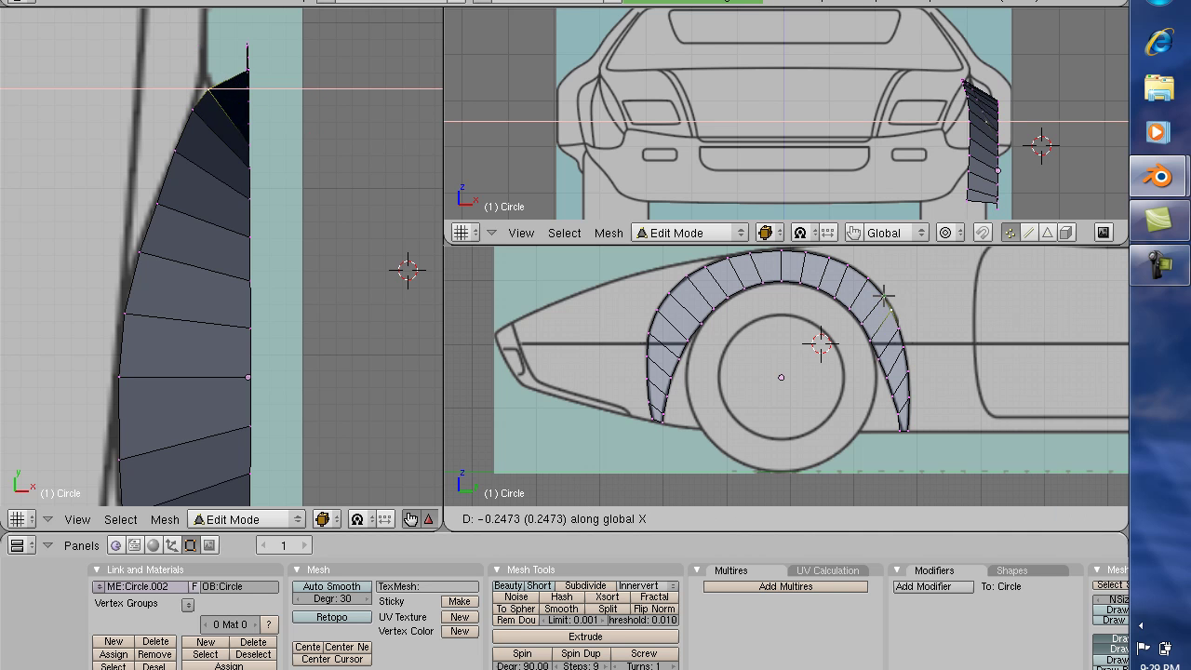
pyautogui.click(885, 294)
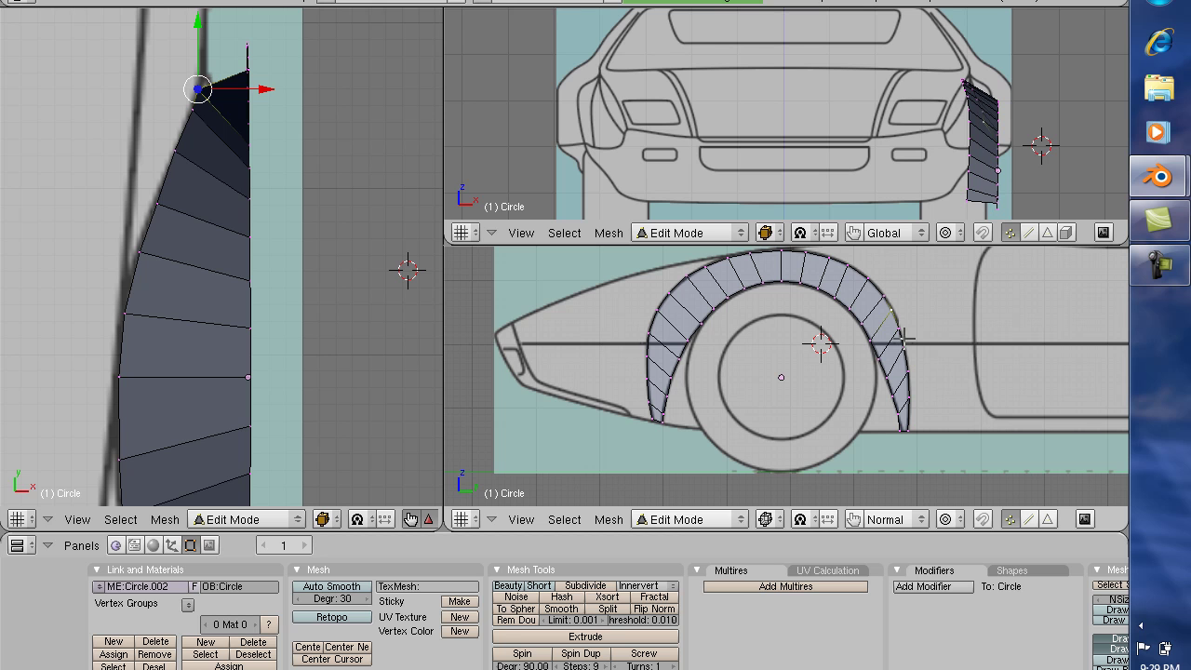
pyautogui.rightClick(899, 330)
pyautogui.press('g')
pyautogui.press('x')
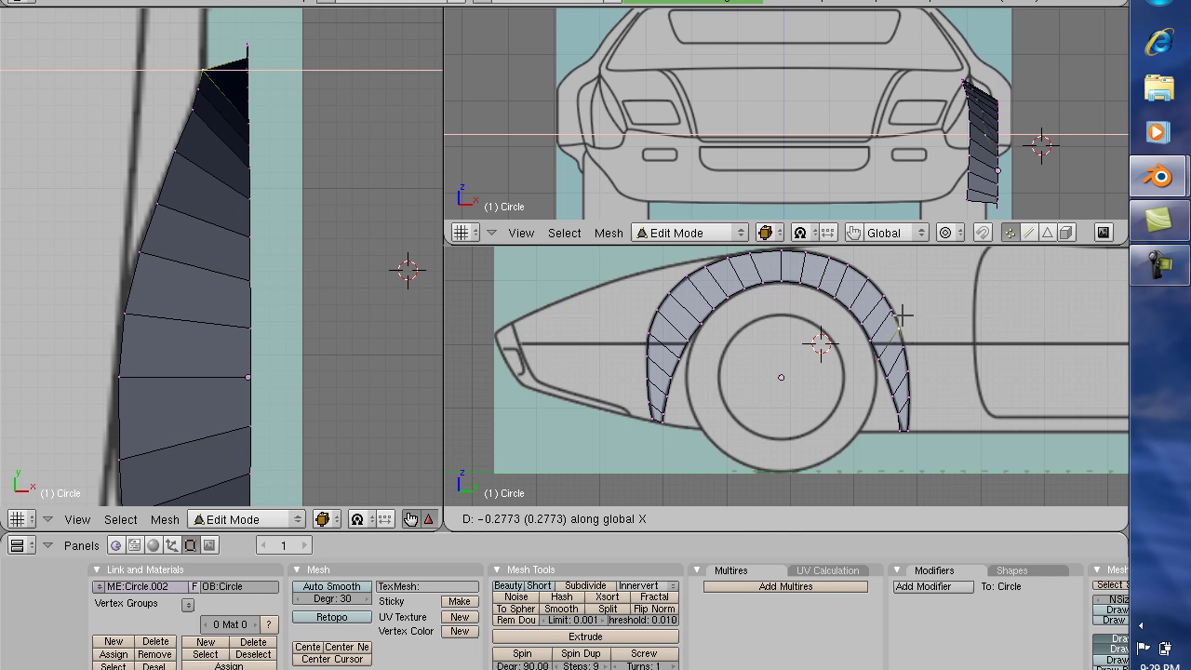
pyautogui.click(901, 317)
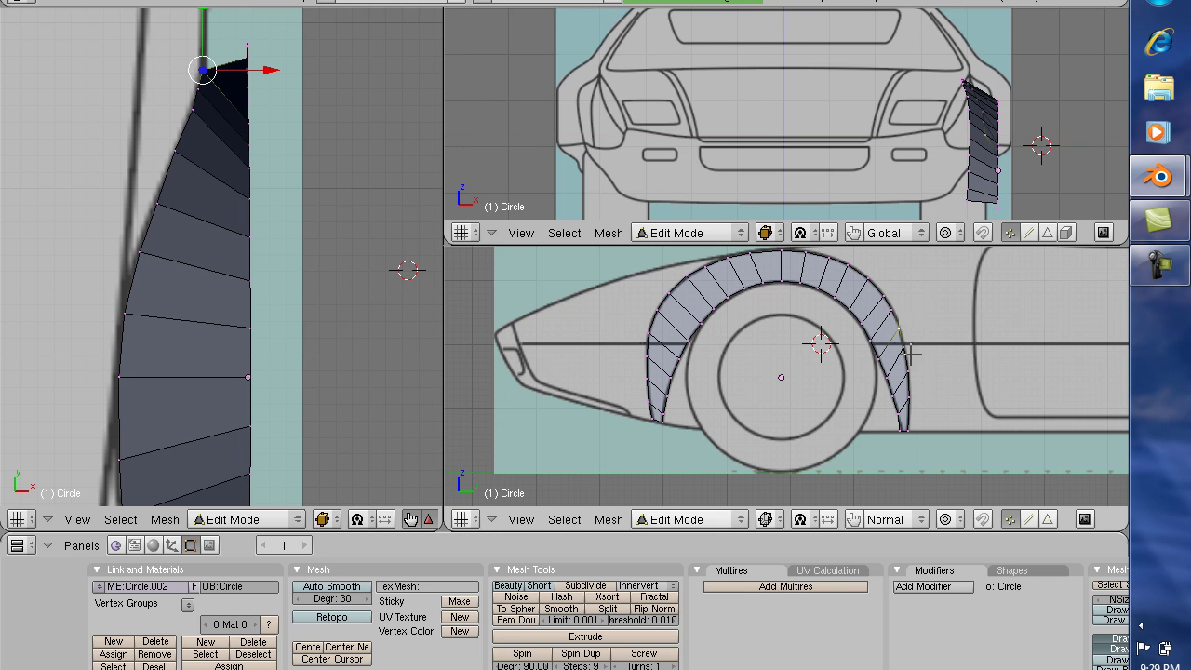
# Move the eighth and ninth outer vertices toward the rear inward along X to the body line, the ninth by about 0.31
pyautogui.press('g')
pyautogui.press('x')
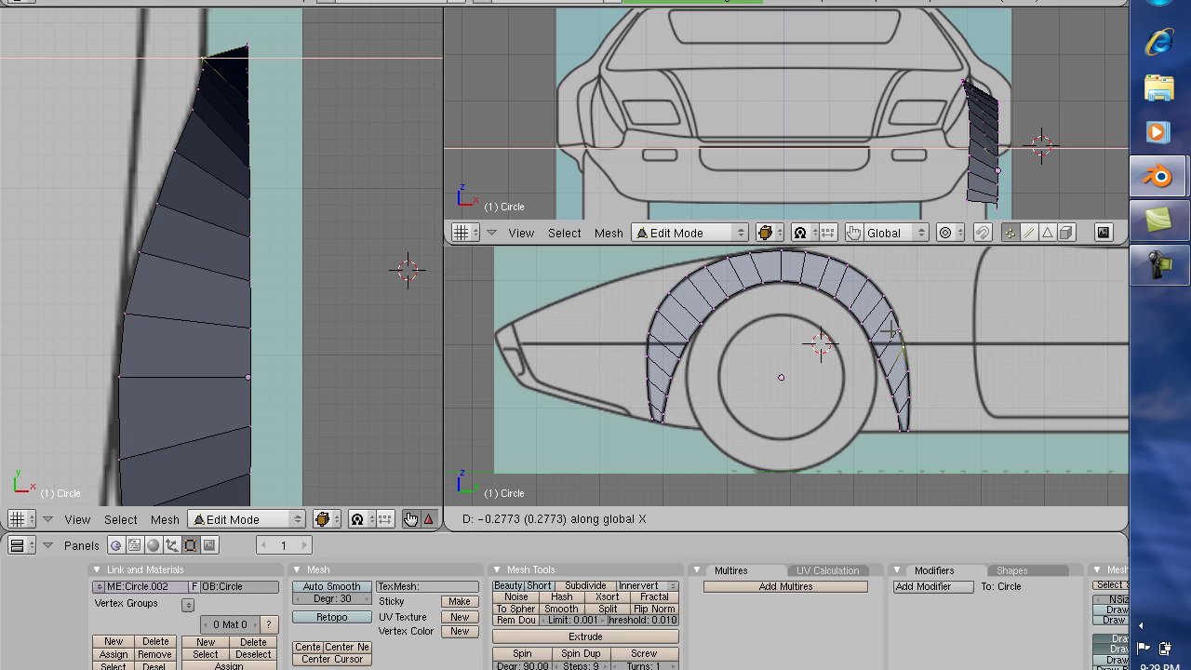
pyautogui.click(891, 330)
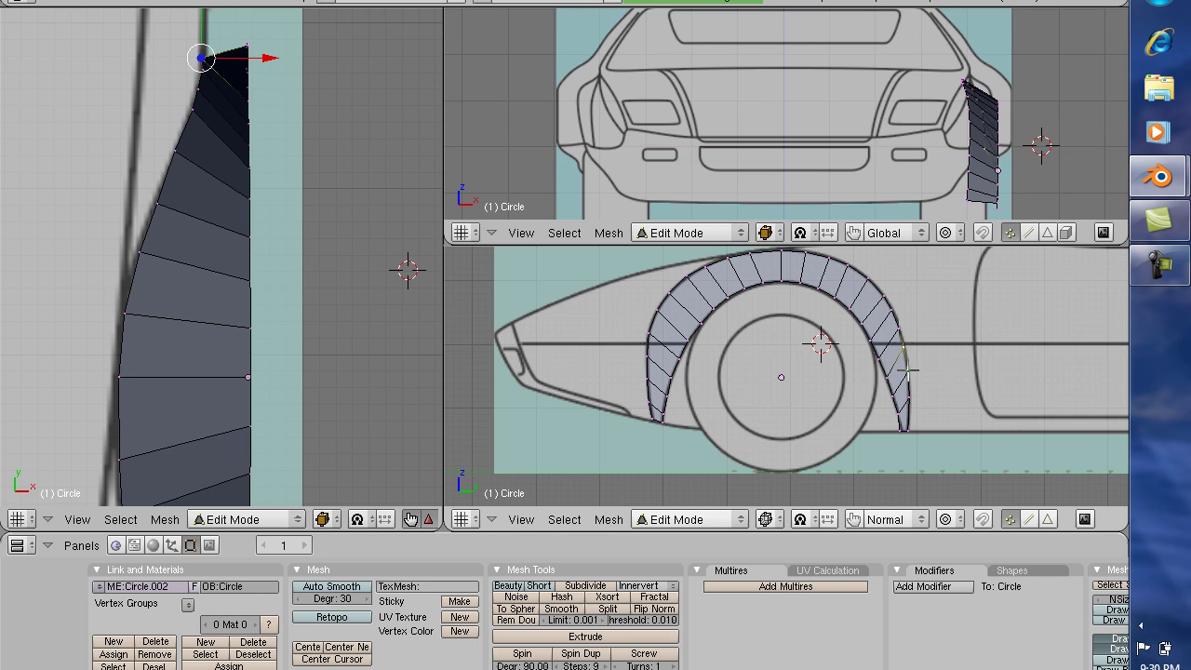
pyautogui.press('g')
pyautogui.press('x')
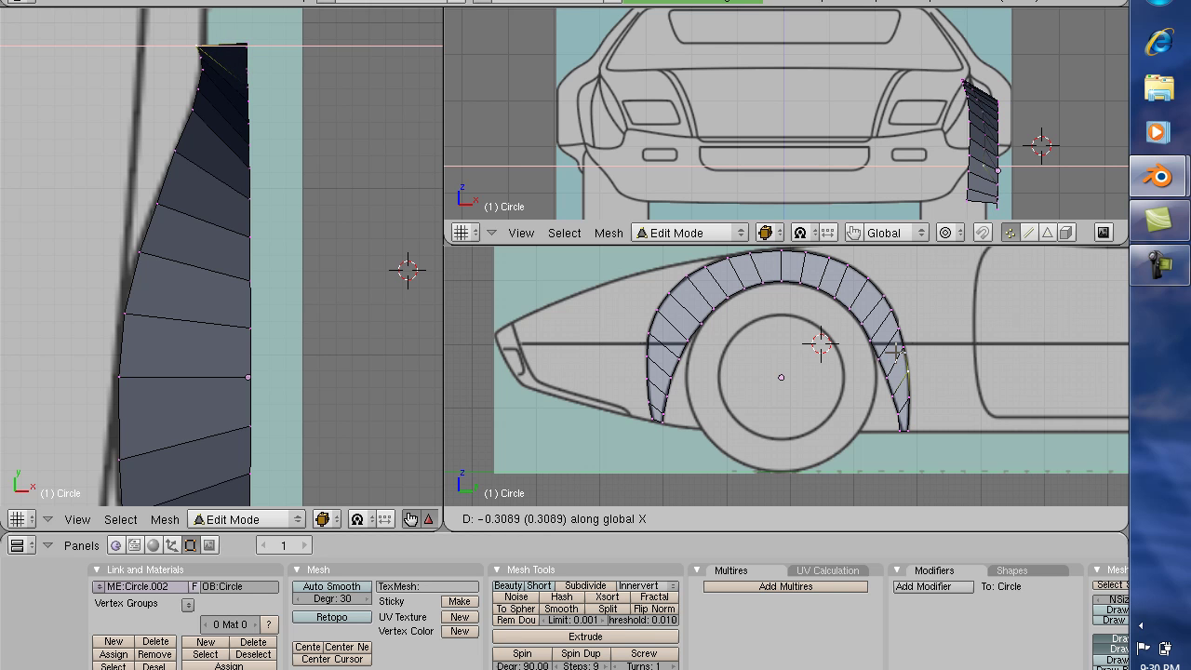
pyautogui.click(896, 351)
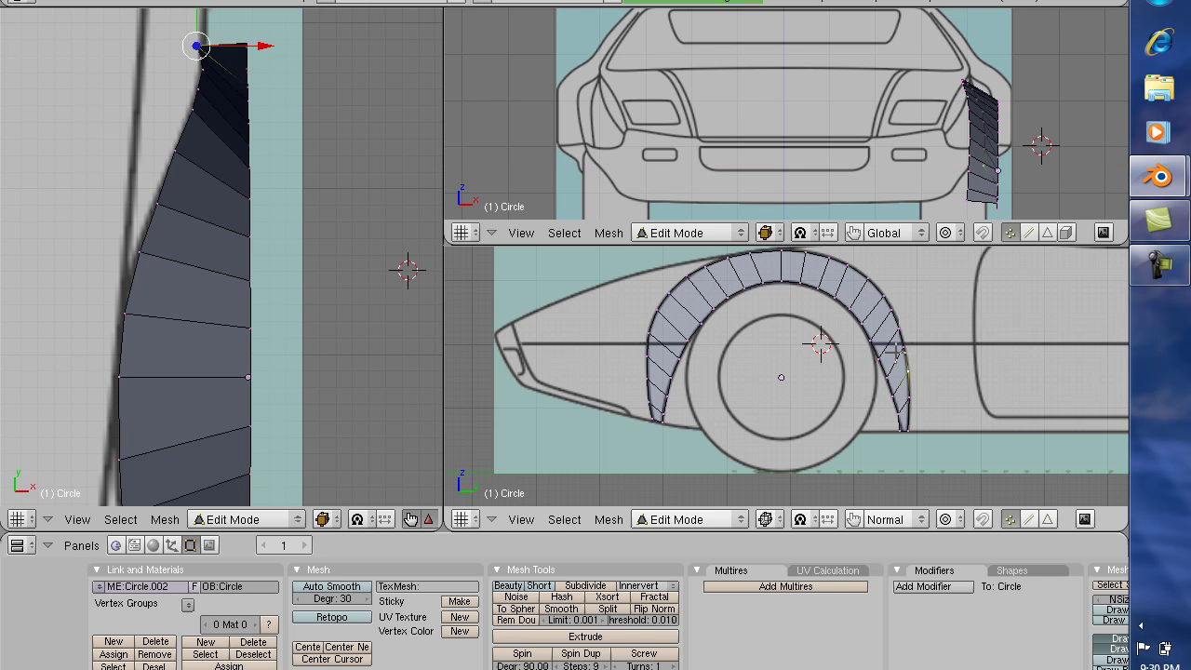
# Move the last two outer vertices at the rear end of the arch inward along X, by about 0.31 and 0.33
pyautogui.hotkey('ctrl', 'z')
pyautogui.press('g')
pyautogui.press('x')
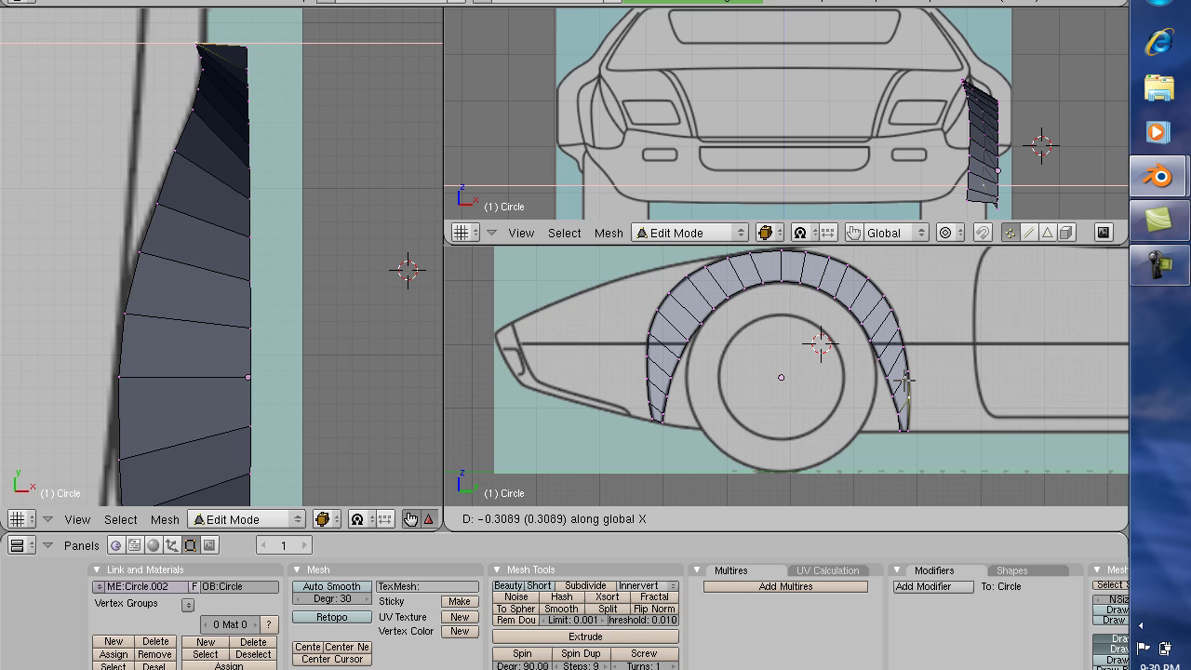
pyautogui.click(904, 379)
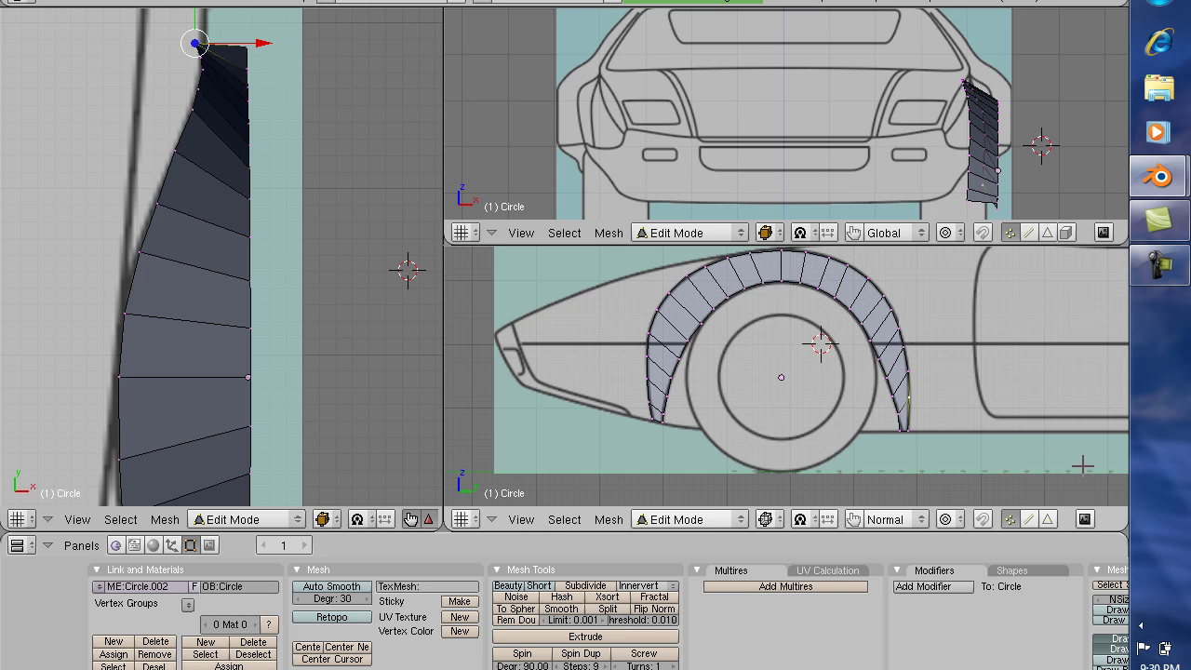
pyautogui.rightClick(908, 430)
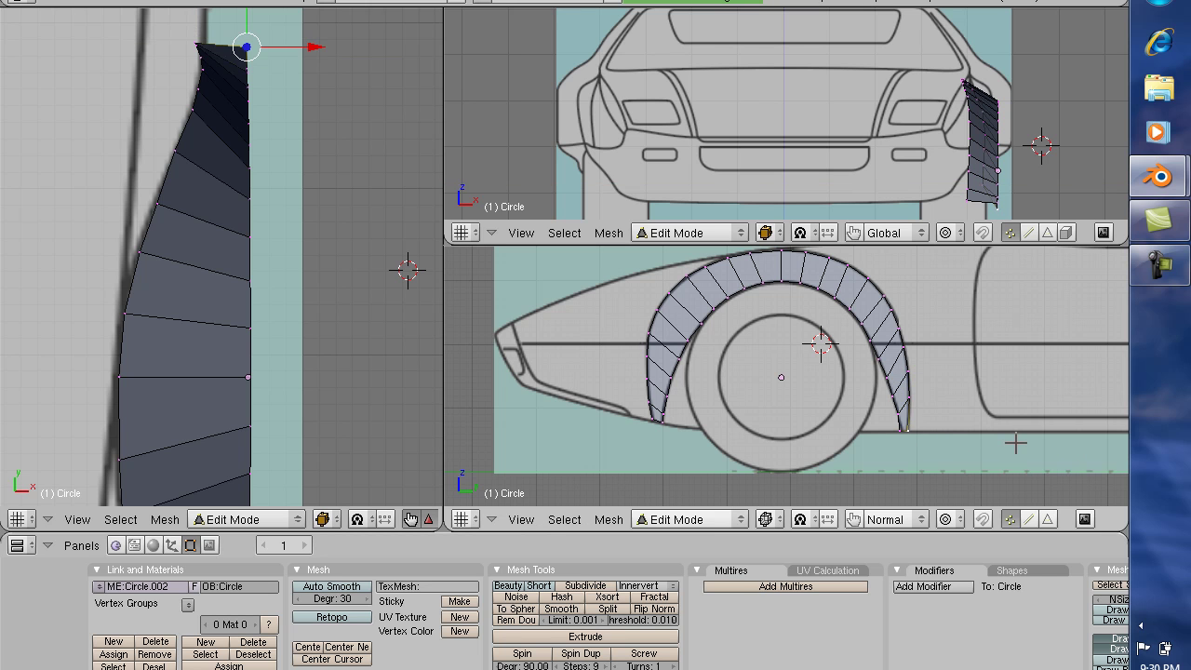
pyautogui.press('g')
pyautogui.press('x')
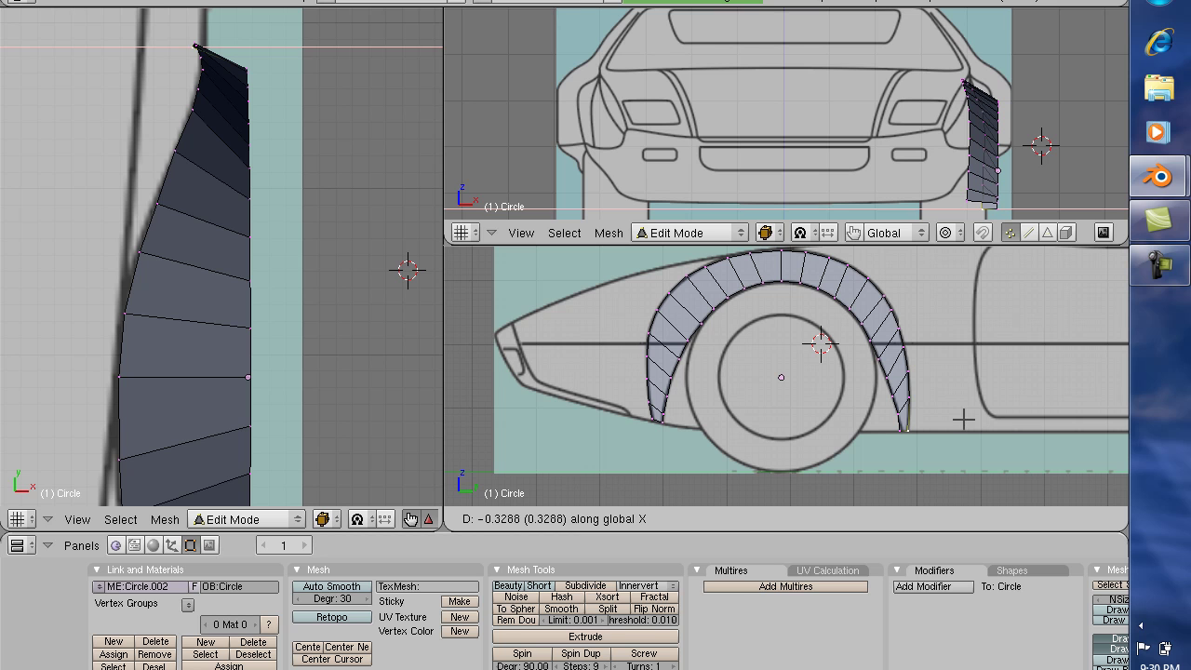
pyautogui.click(964, 419)
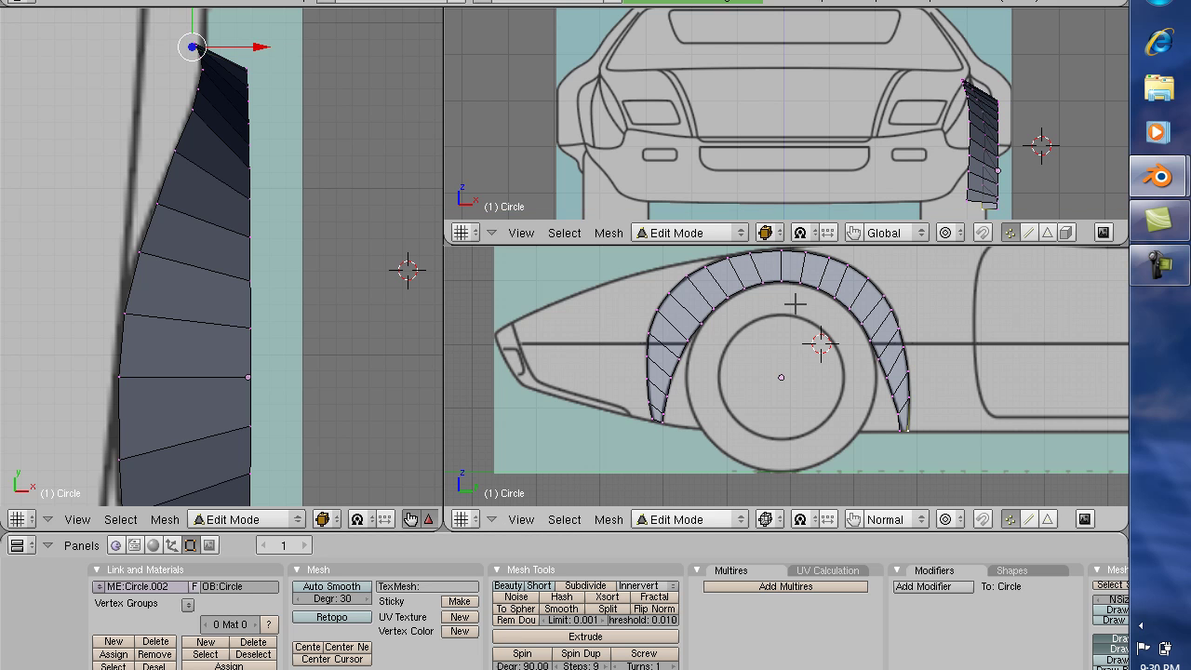
# Show the top view in wireframe and move the middle run of inner-edge vertices together inward along X onto the blueprint's arch line
pyautogui.click(323, 519)
pyautogui.click(344, 482)
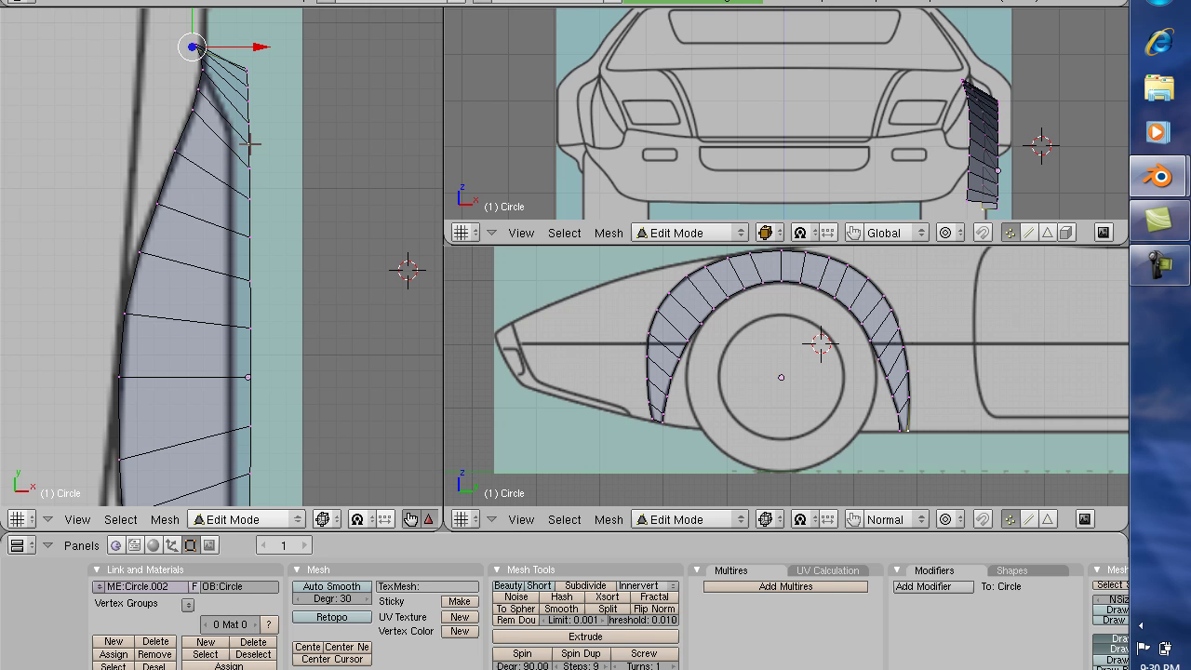
pyautogui.scroll(-3, 249, 144)
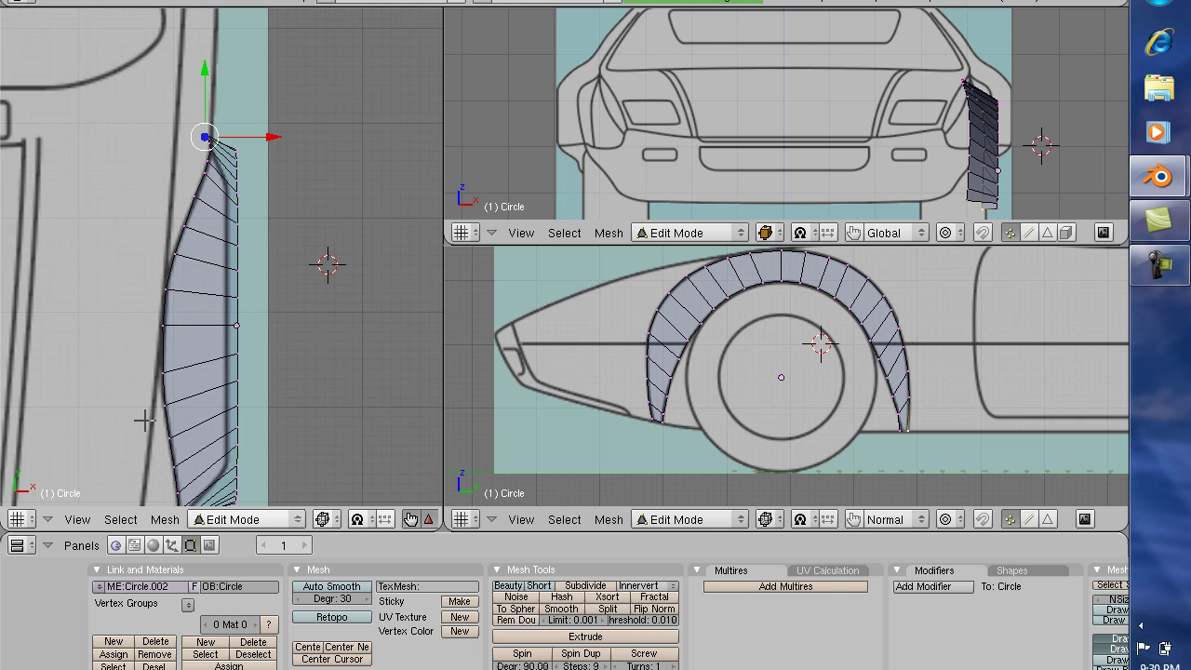
pyautogui.click(120, 519)
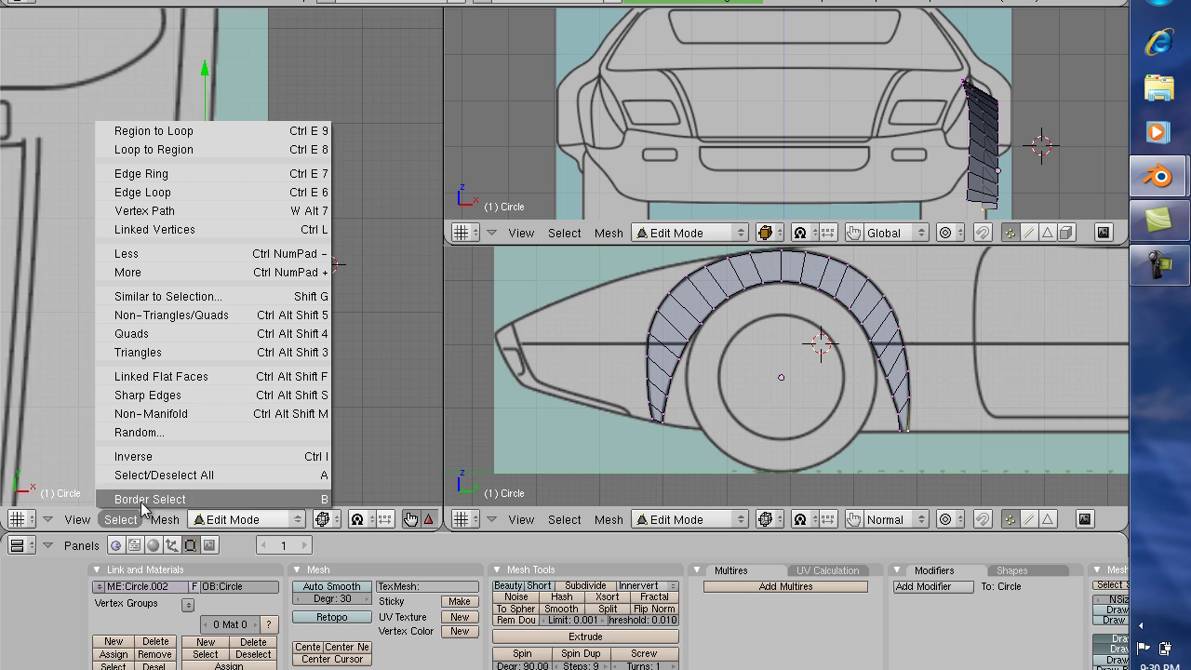
pyautogui.click(145, 499)
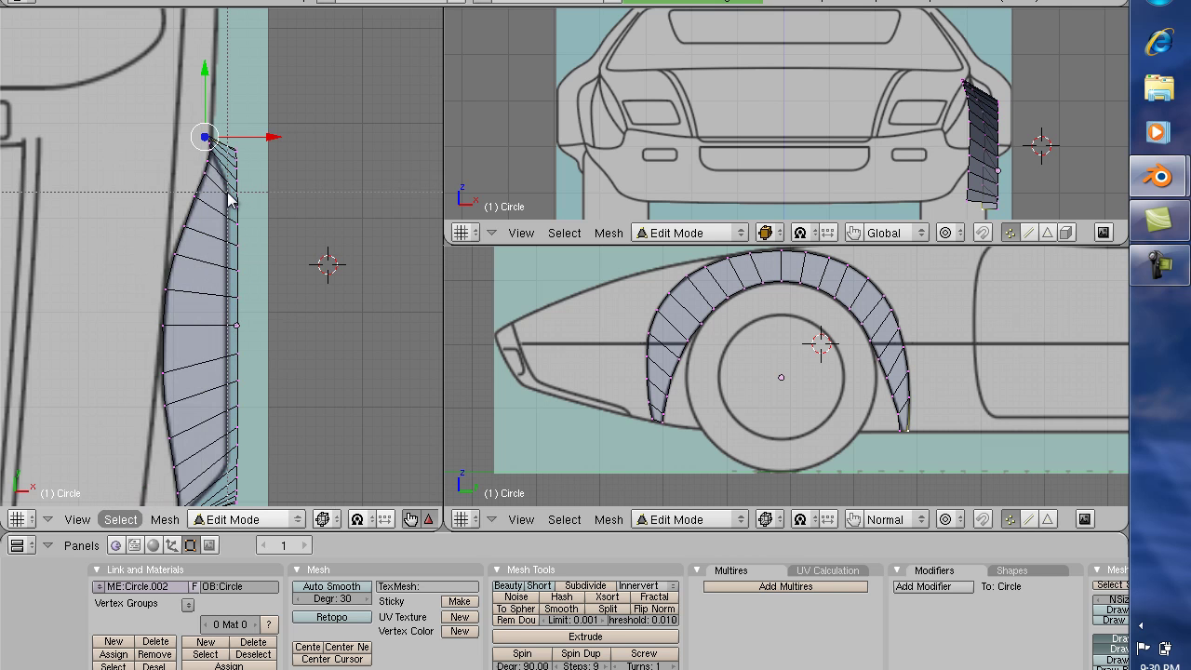
pyautogui.moveTo(232, 189); pyautogui.dragTo(248, 479)
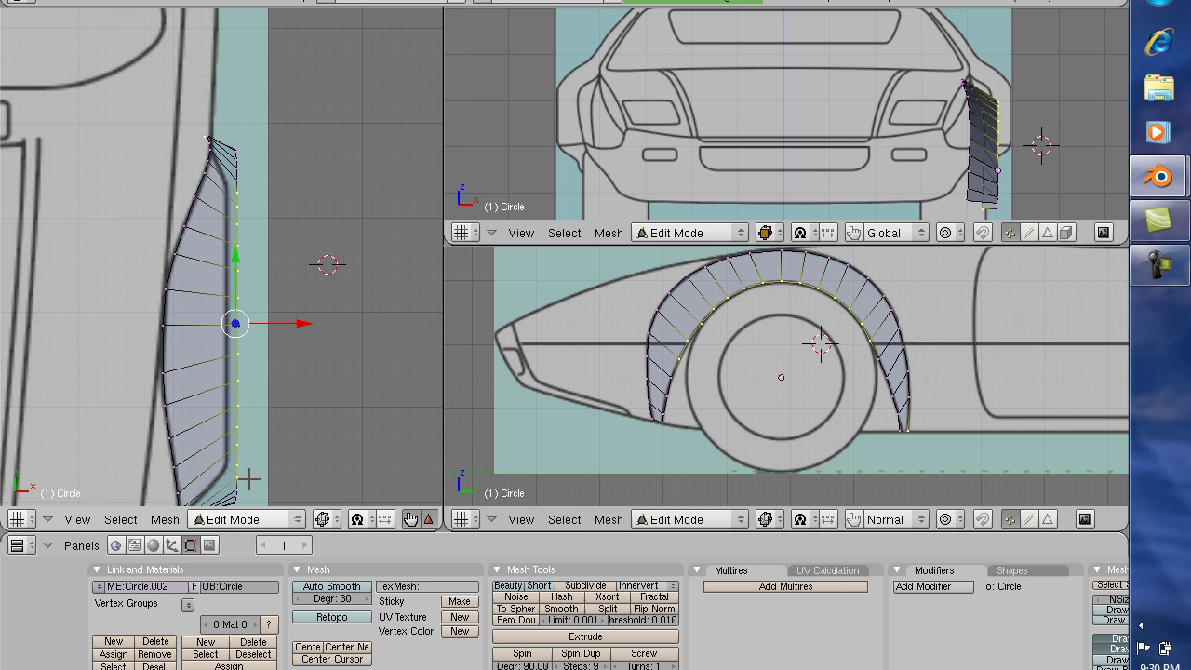
pyautogui.moveTo(270, 323); pyautogui.dragTo(267, 321)
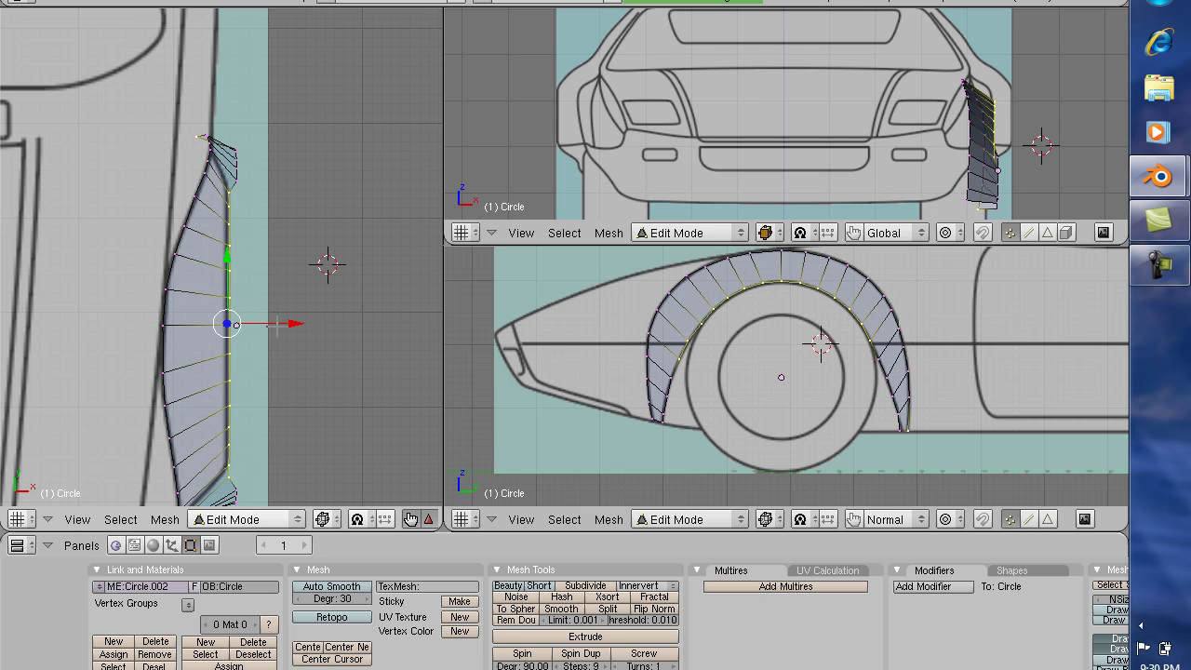
# Move the next inner vertex toward the front inward along X by about 0.10 to line up with the shifted inner edge
pyautogui.rightClick(672, 375)
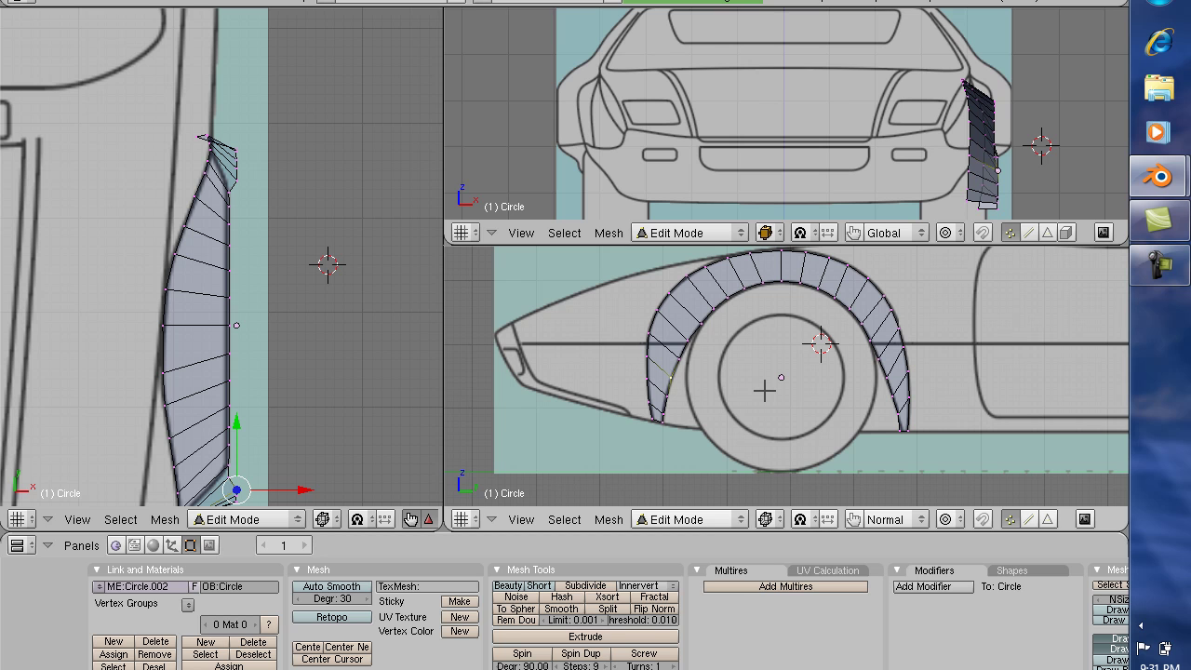
pyautogui.press('g')
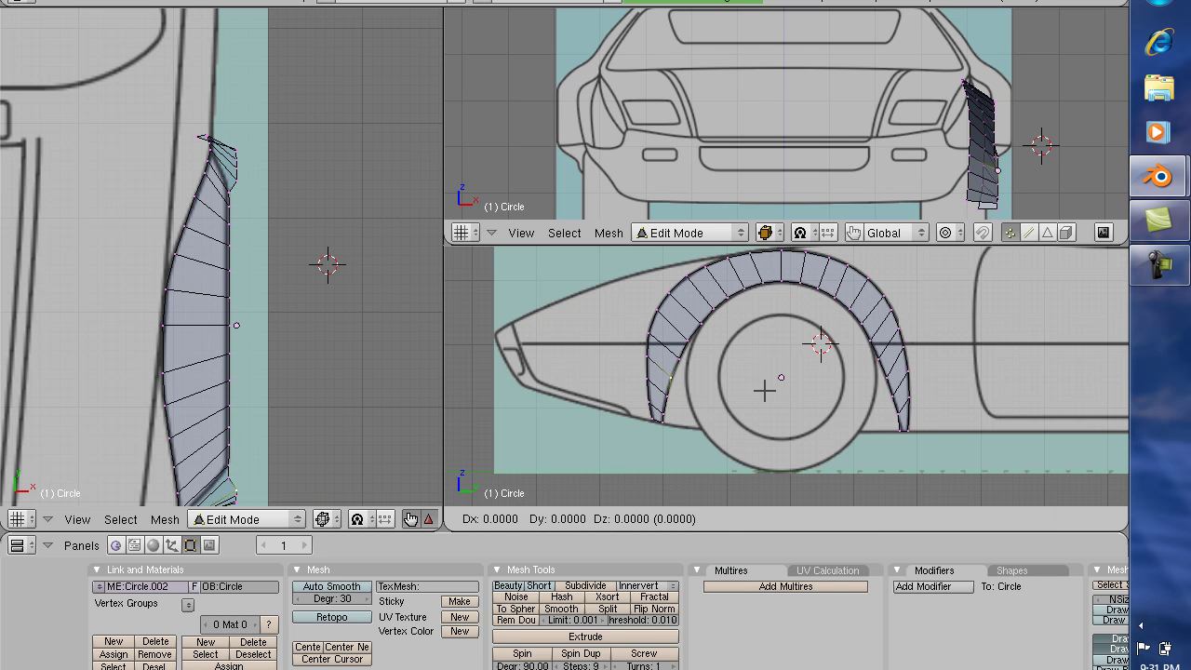
pyautogui.press('x')
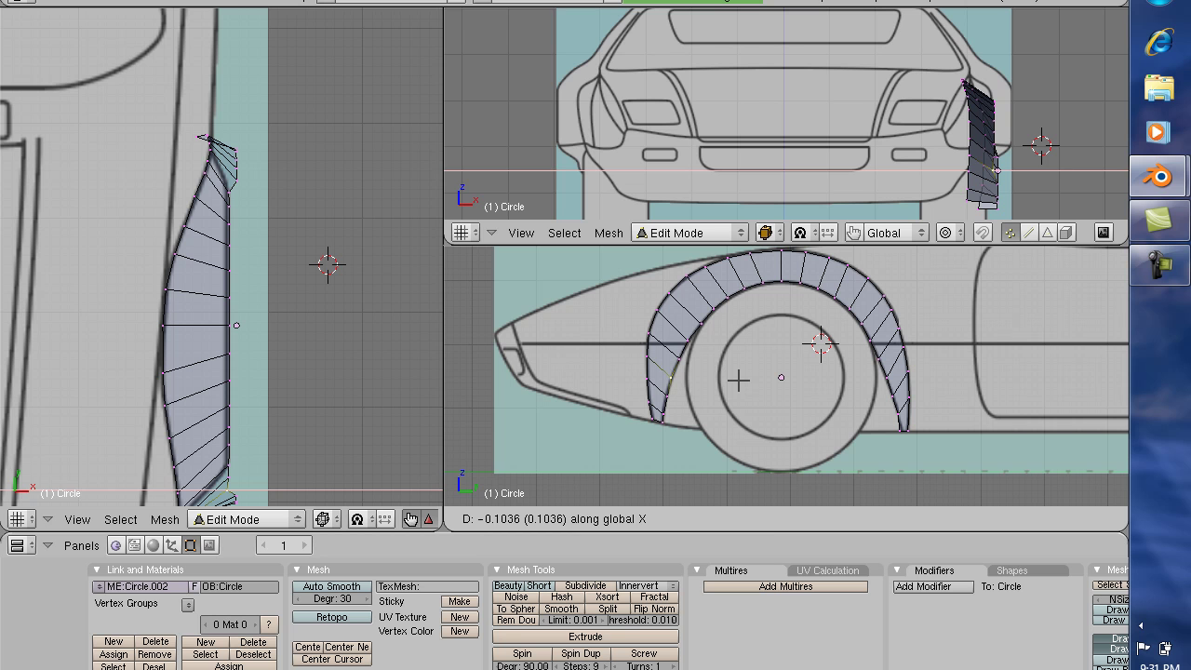
pyautogui.press('Return')
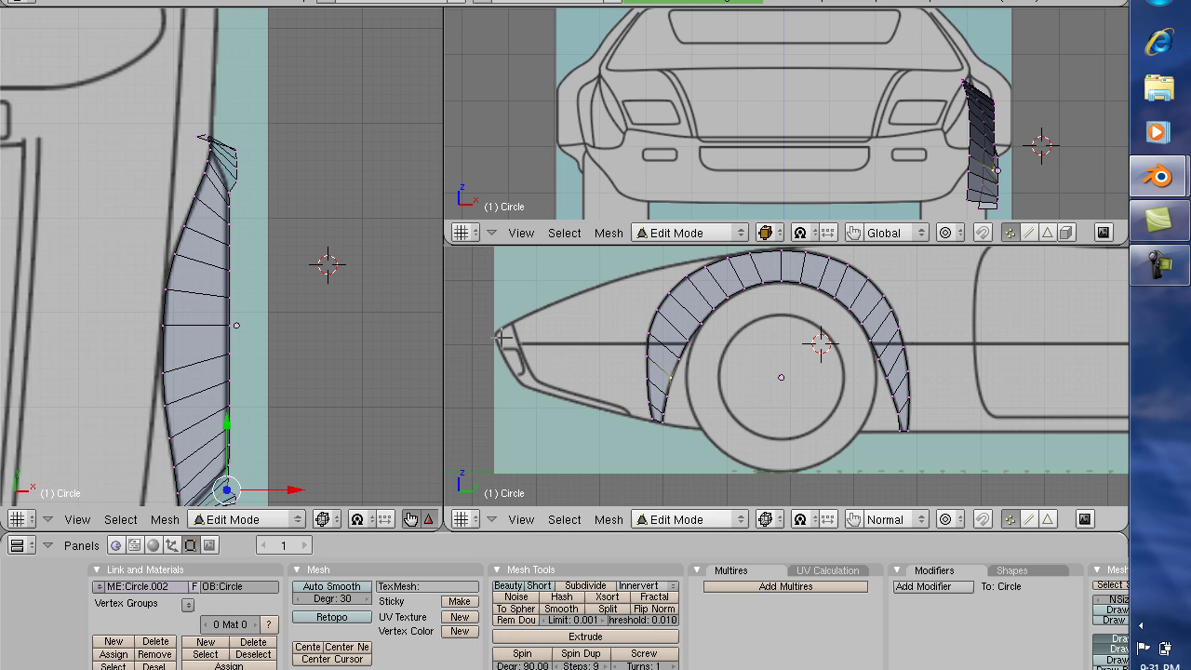
# Move the first two unshifted inner vertices toward the rear inward along X, by about 0.10 and 0.16, to follow the body line
pyautogui.scroll(-4, 204, 265)
pyautogui.scroll(2, 205, 265)
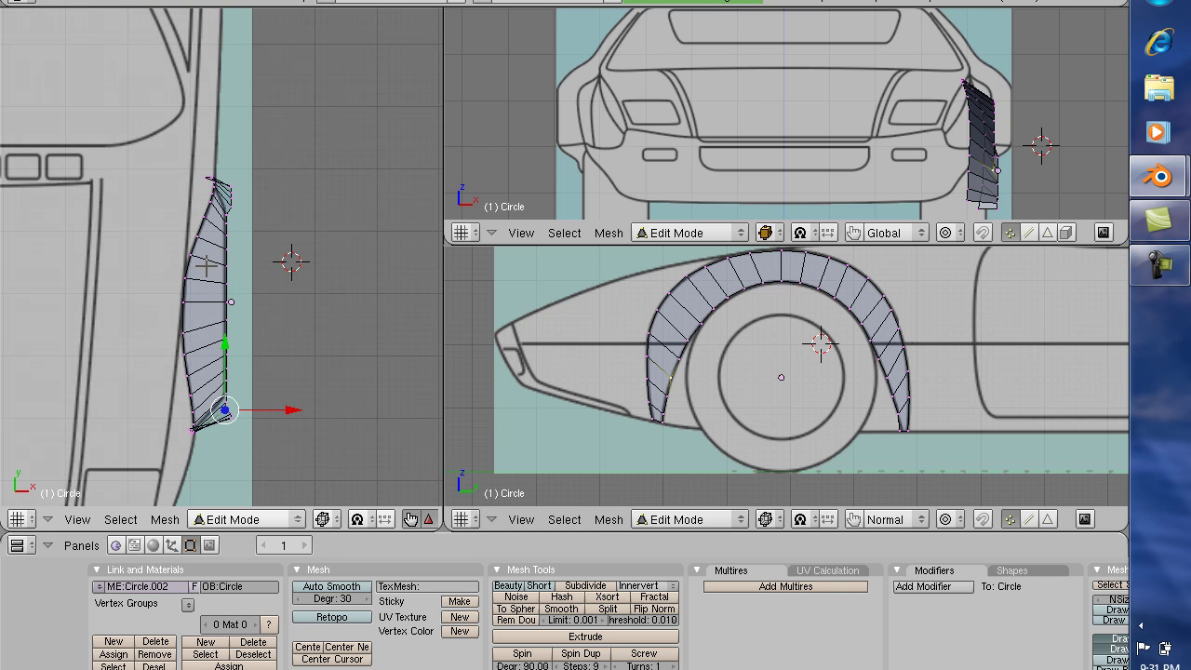
pyautogui.press('b')
pyautogui.moveTo(146, 168); pyautogui.dragTo(280, 453)
pyautogui.press('Tab')
pyautogui.press('Tab')
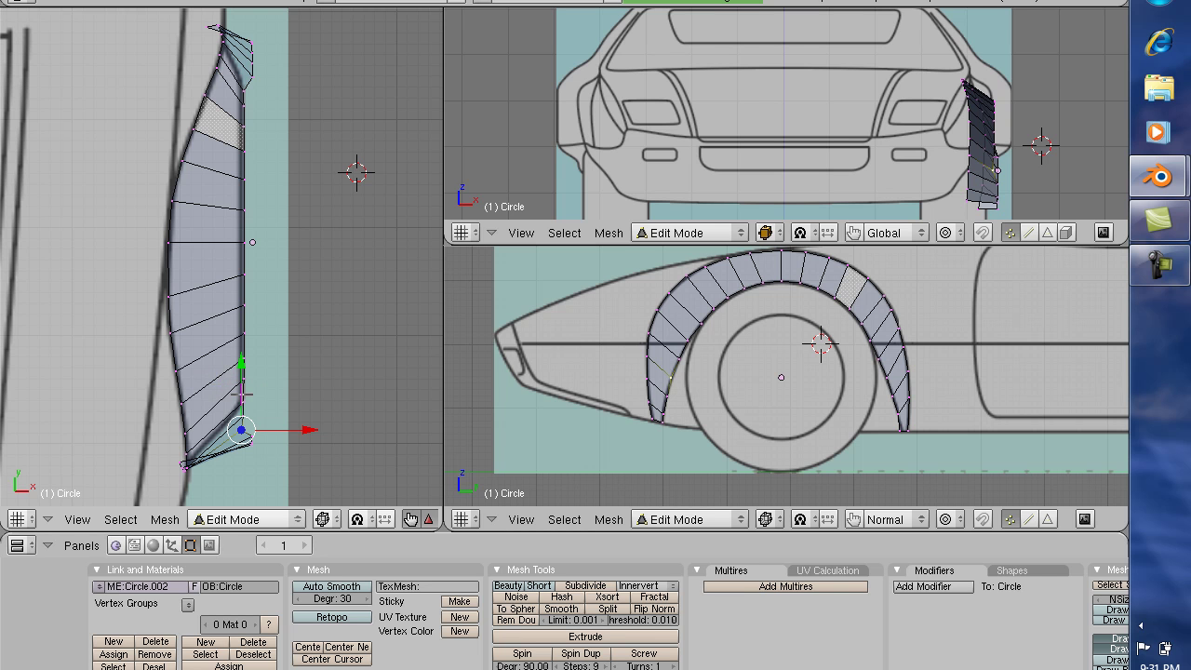
pyautogui.rightClick(251, 76)
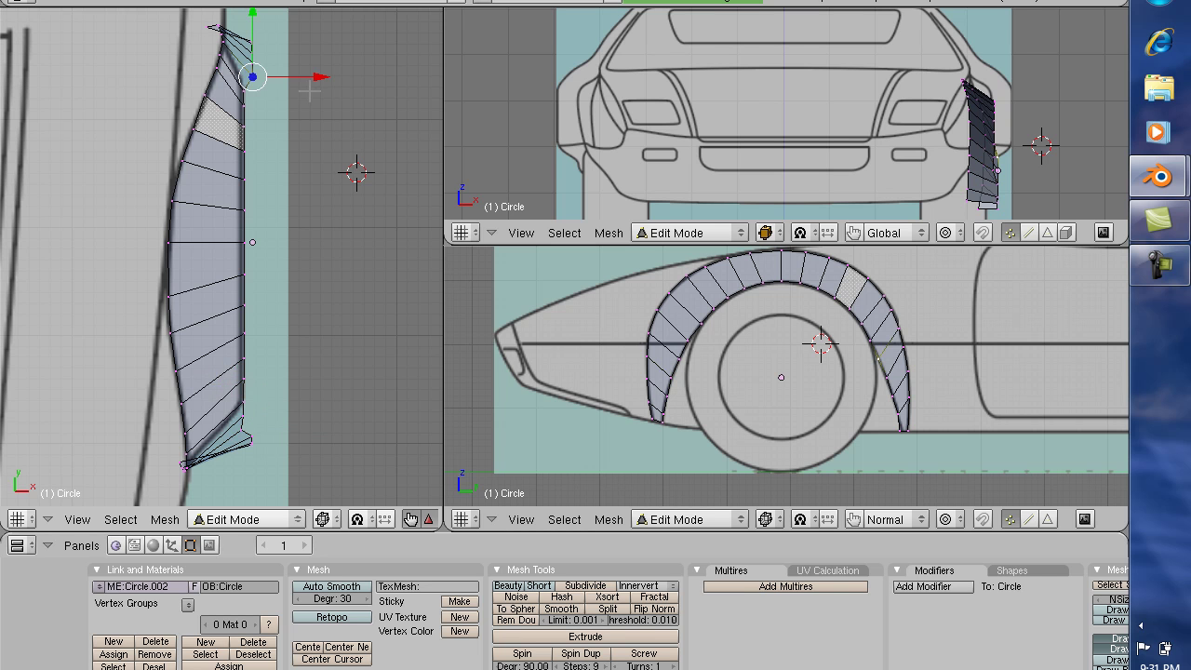
pyautogui.press('g')
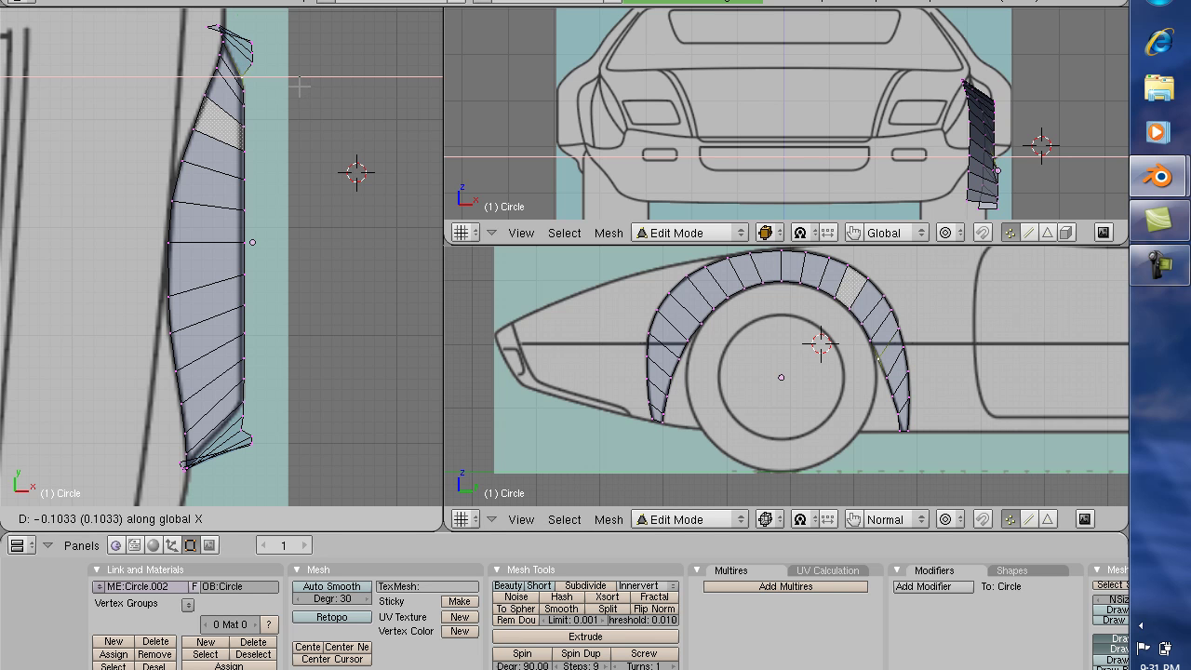
pyautogui.click(299, 86)
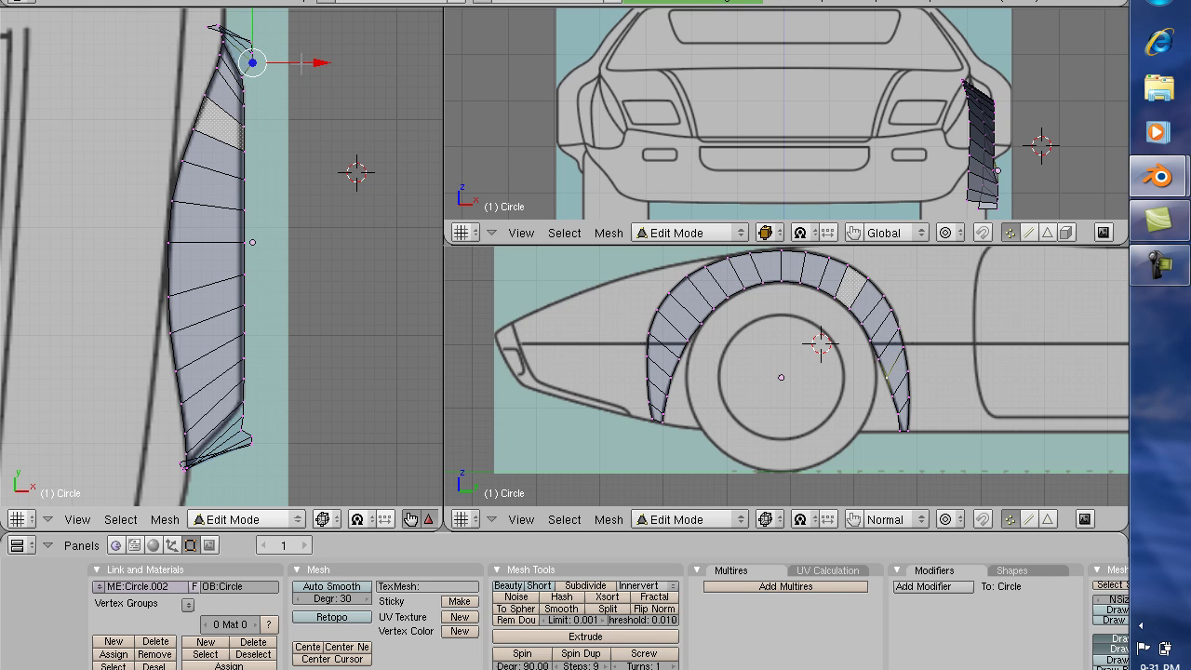
pyautogui.press('g')
pyautogui.press('x')
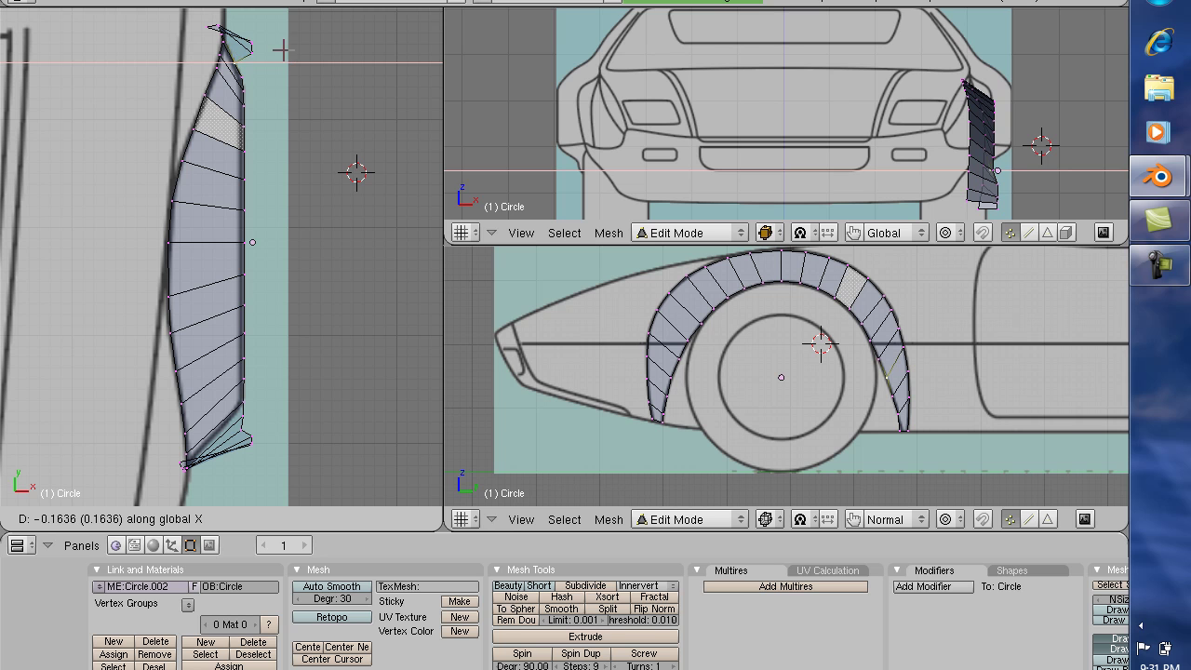
pyautogui.click(282, 50)
# Move the third and fourth inner vertices toward the rear inward along X, each by about 0.22
pyautogui.moveTo(251, 53); pyautogui.dragTo(281, 53)
pyautogui.press('g')
pyautogui.press('x')
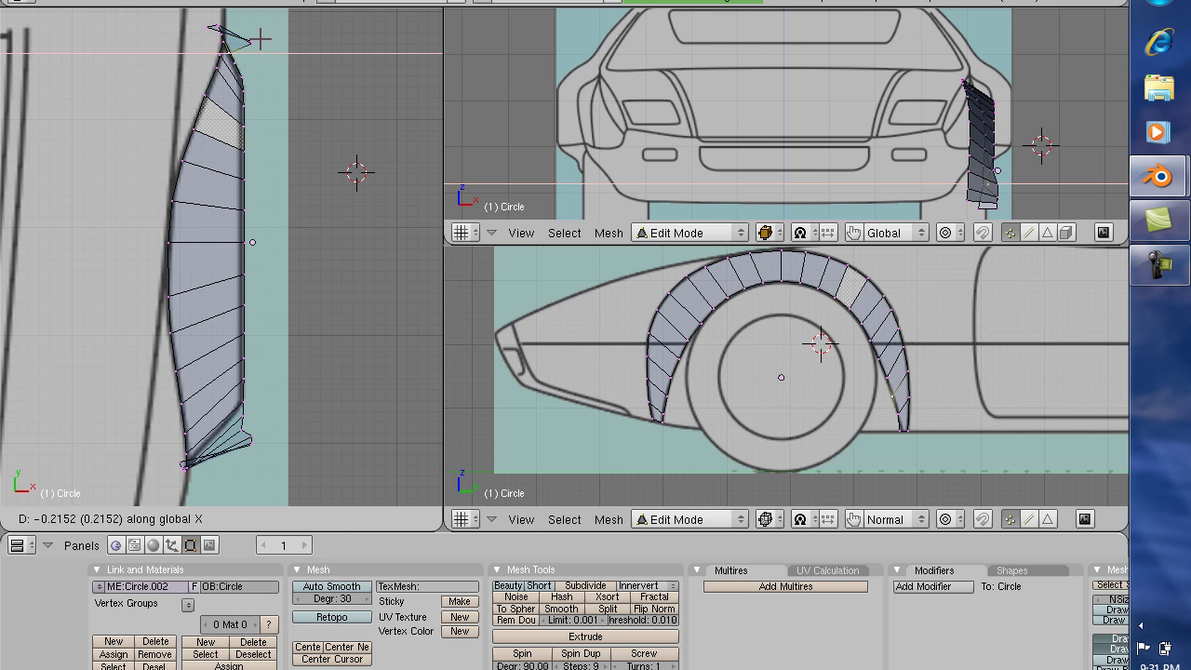
pyautogui.click(257, 42)
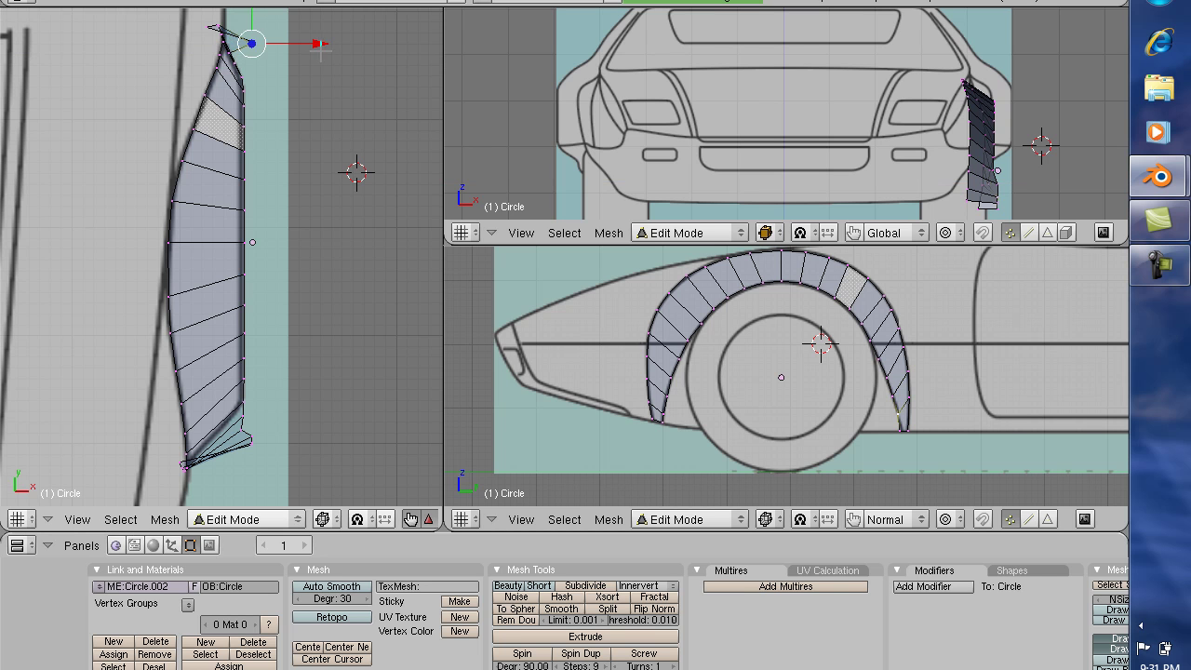
pyautogui.press('g')
pyautogui.press('x')
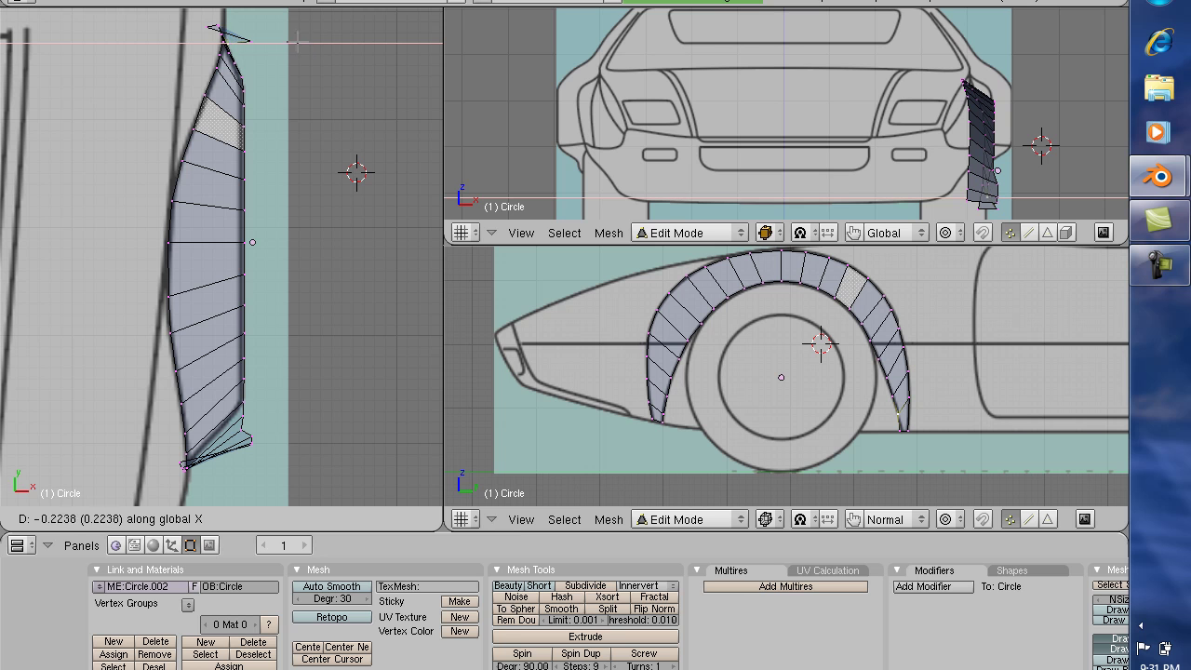
pyautogui.click(296, 43)
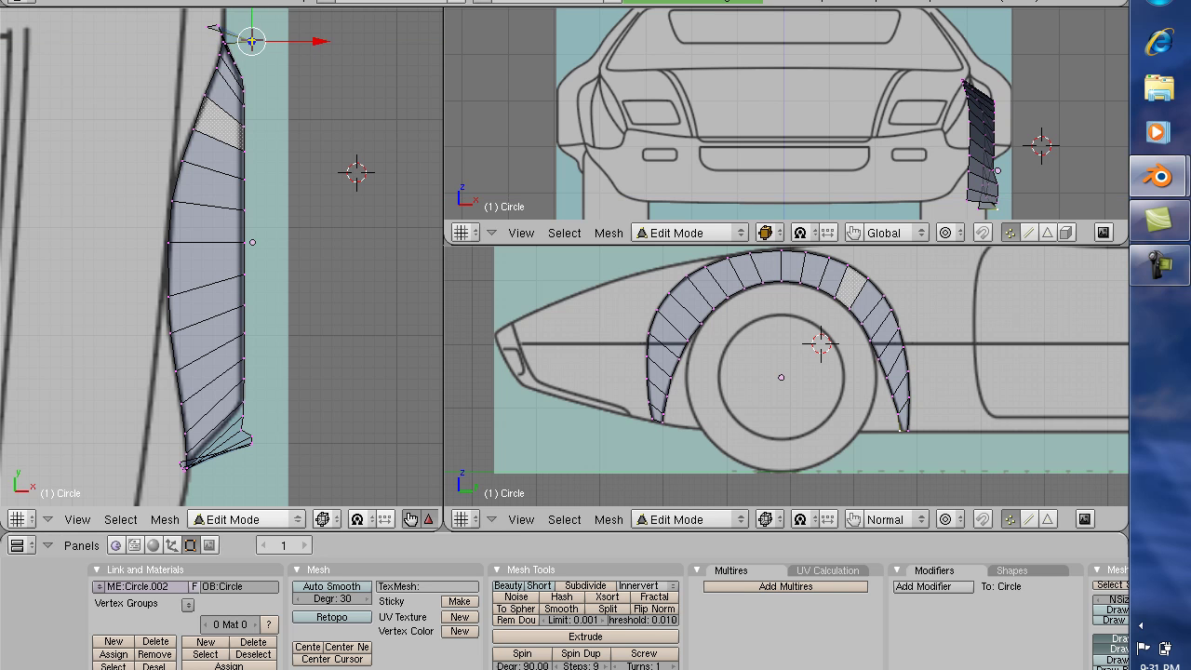
# Move the rearmost inner vertex of the arch inward along X by about 0.42
pyautogui.press('g')
pyautogui.press('x')
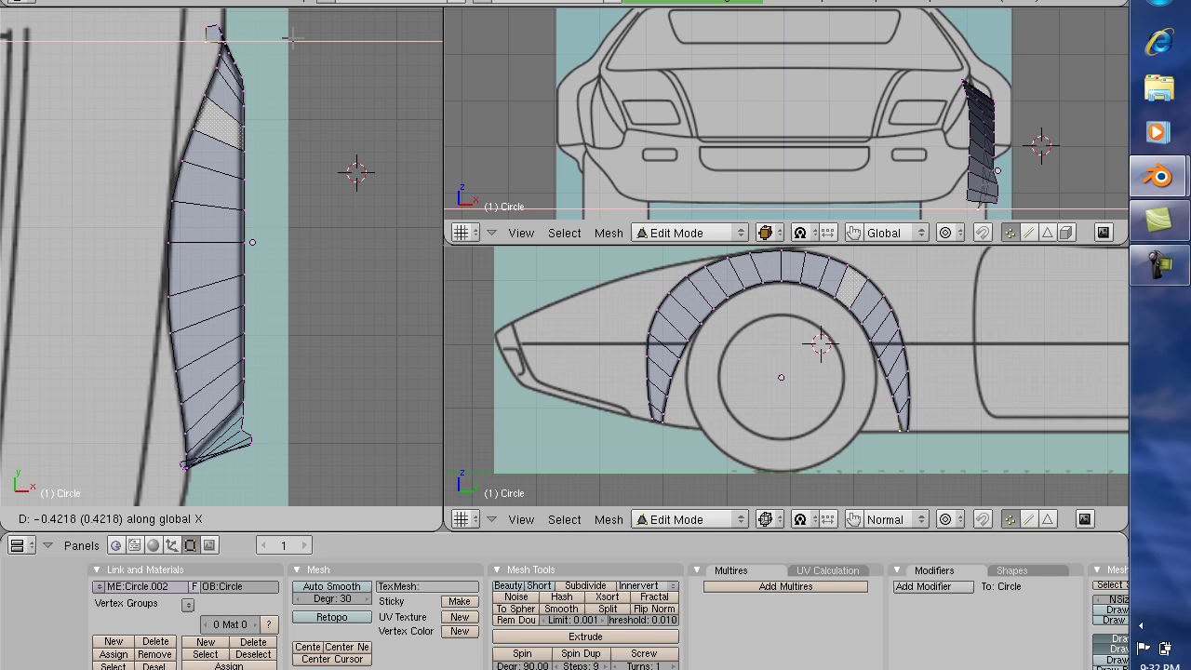
pyautogui.click(291, 39)
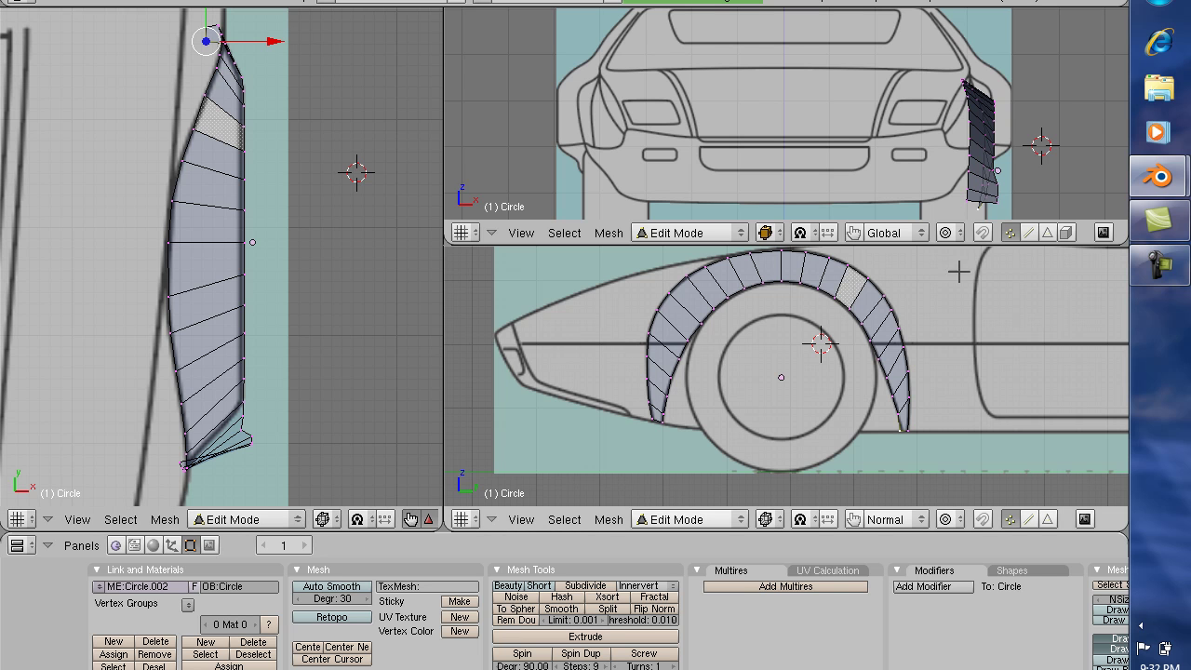
# Move the next two inner vertices near the arch's front end inward along X, by about 0.18 and 0.32
pyautogui.rightClick(998, 184)
pyautogui.press('g')
pyautogui.press('x')
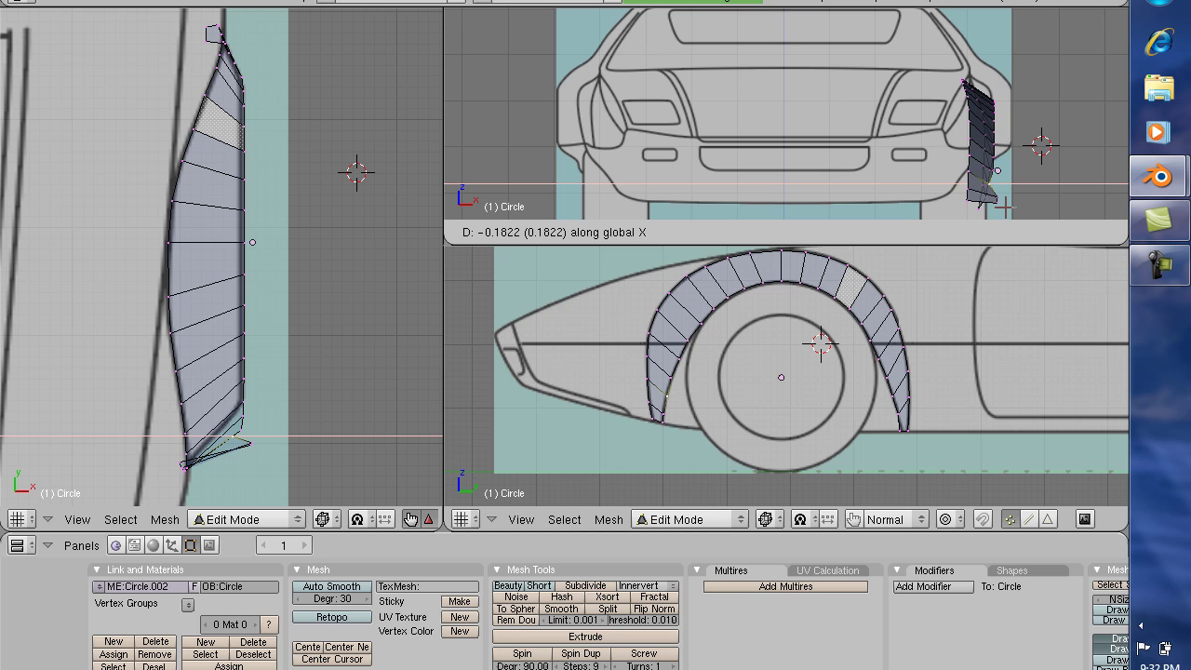
pyautogui.click(1005, 207)
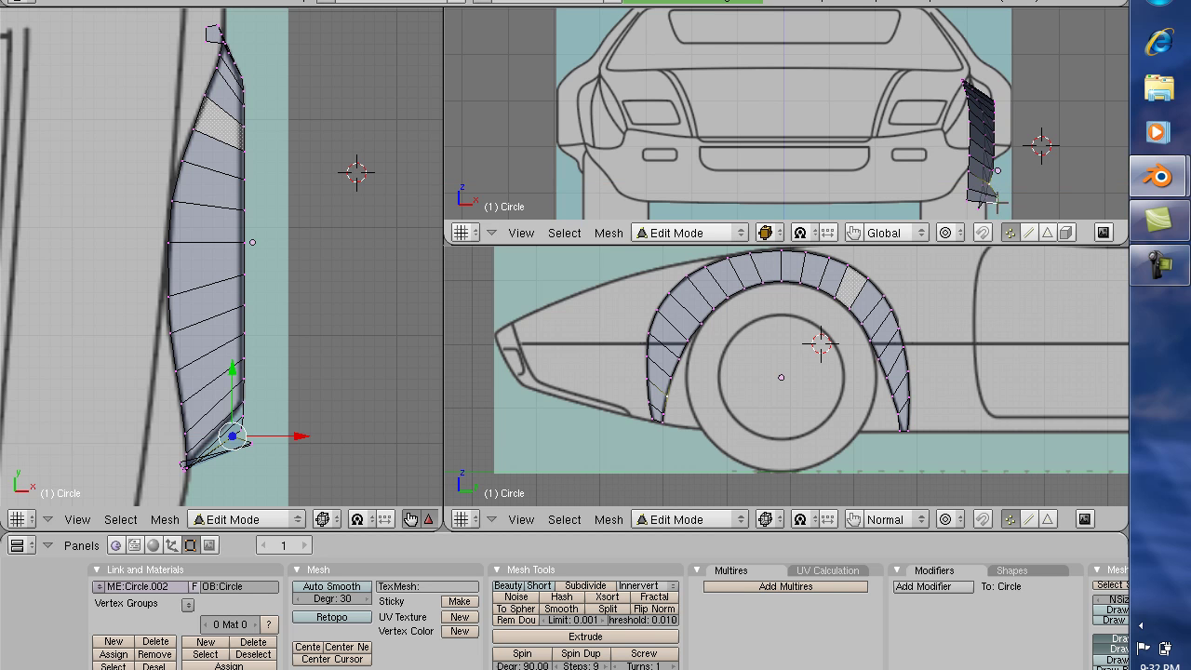
pyautogui.rightClick(998, 194)
pyautogui.press('g')
pyautogui.press('x')
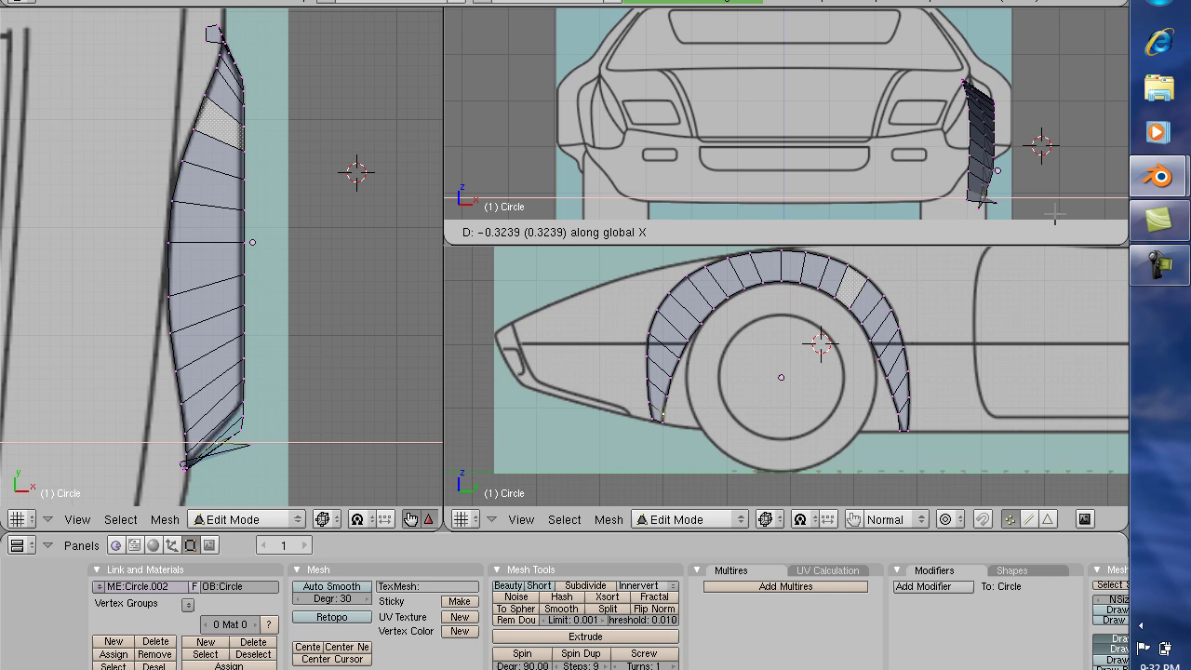
pyautogui.click(1040, 217)
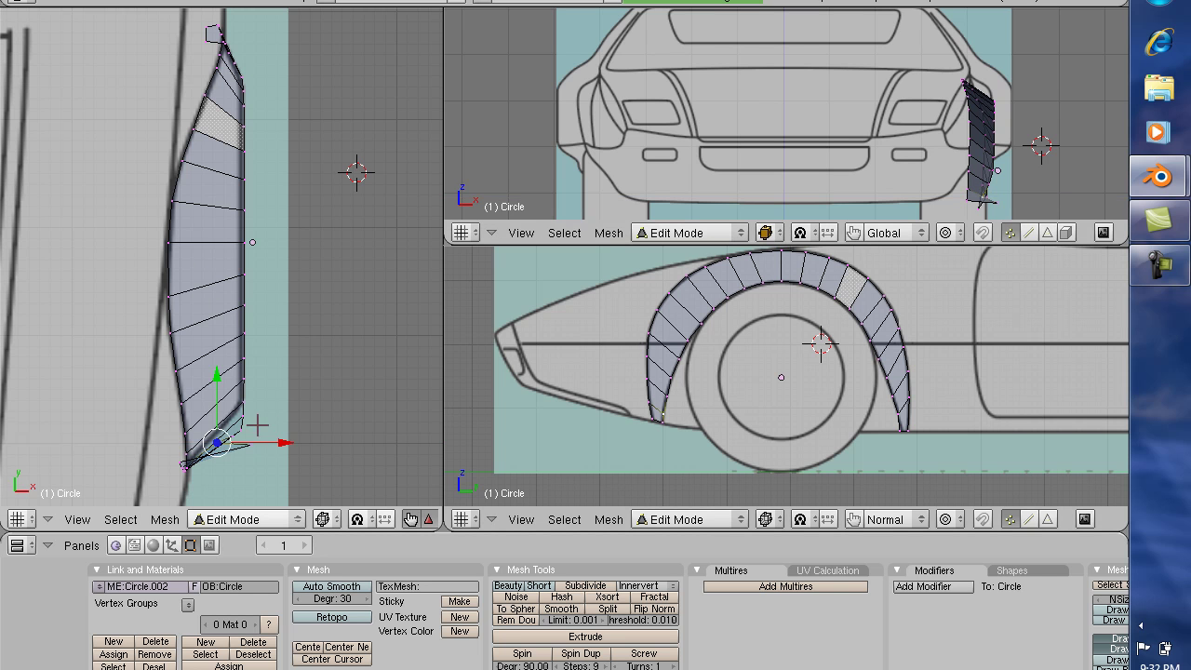
# Move the frontmost inner vertex of the arch inward along X by about 0.69
pyautogui.press('g')
pyautogui.press('x')
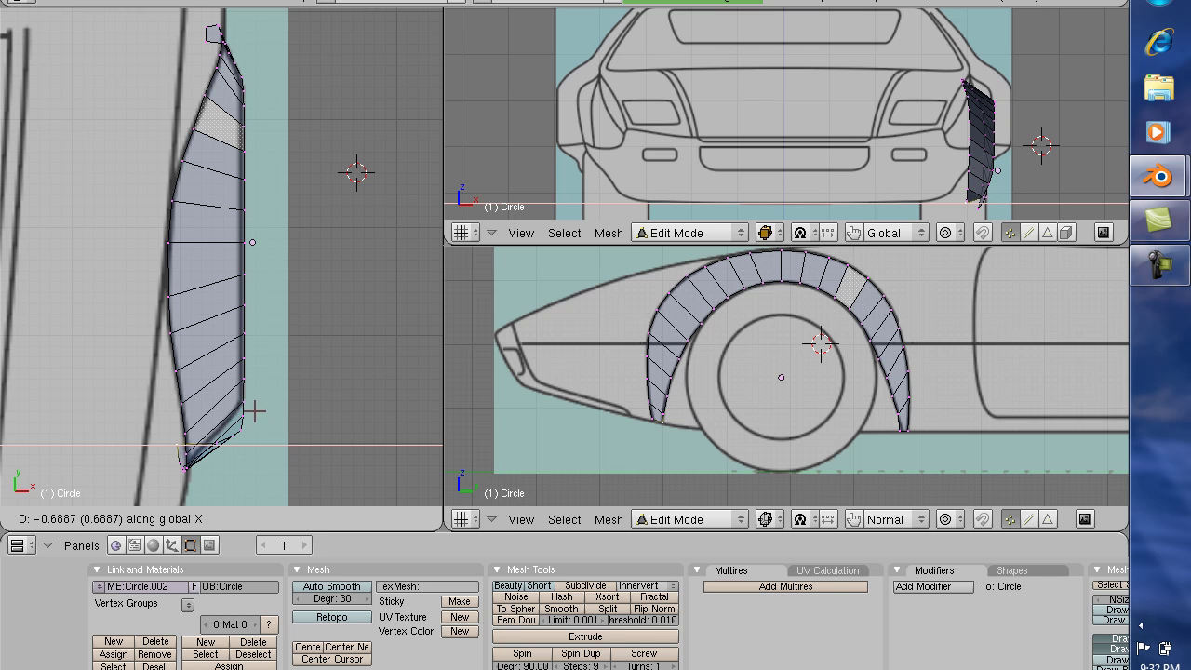
pyautogui.click(256, 410)
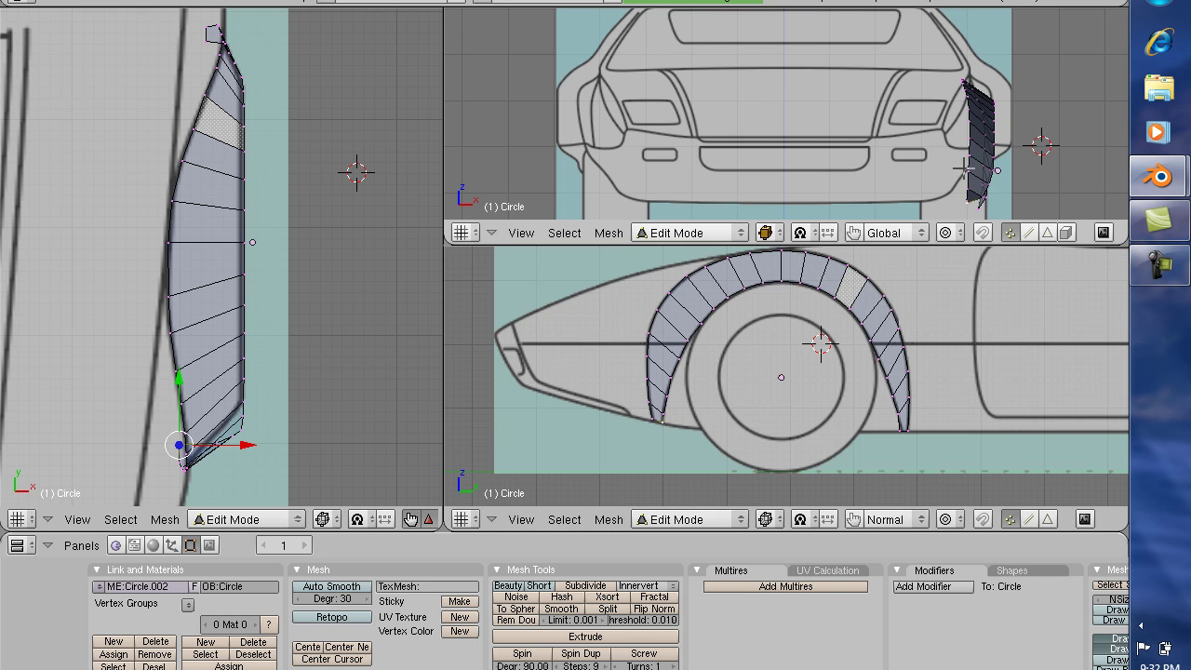
# Split the top blueprint view horizontally into two areas and switch the lower one to a perspective view
pyautogui.rightClick(442, 274)
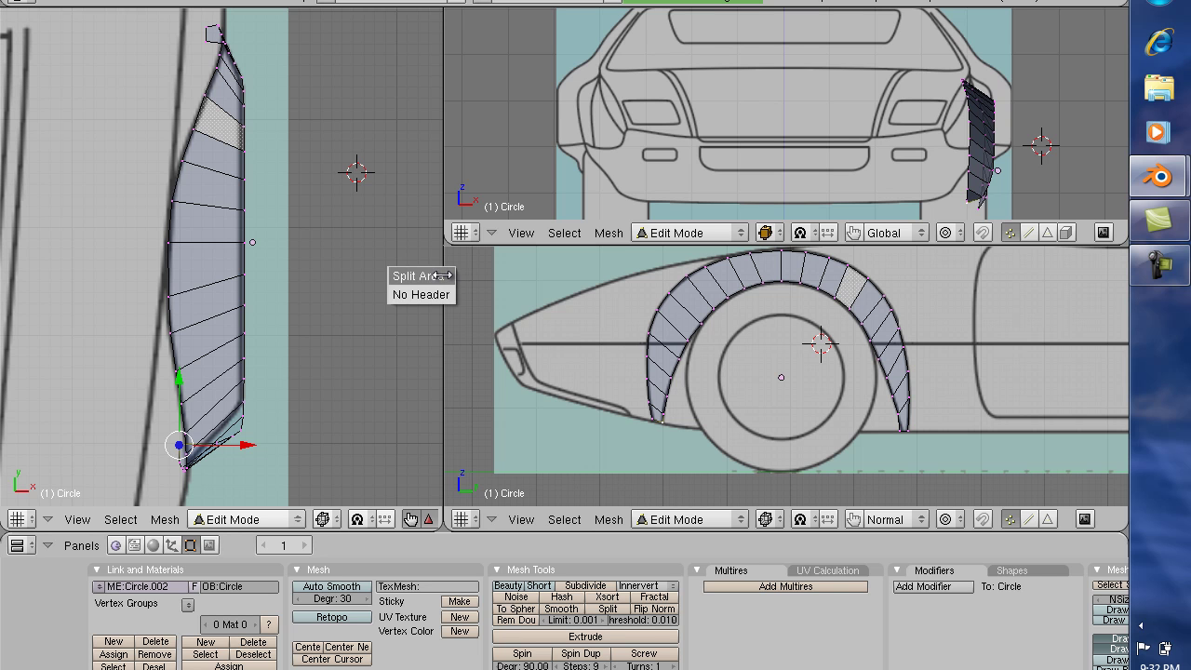
pyautogui.click(436, 272)
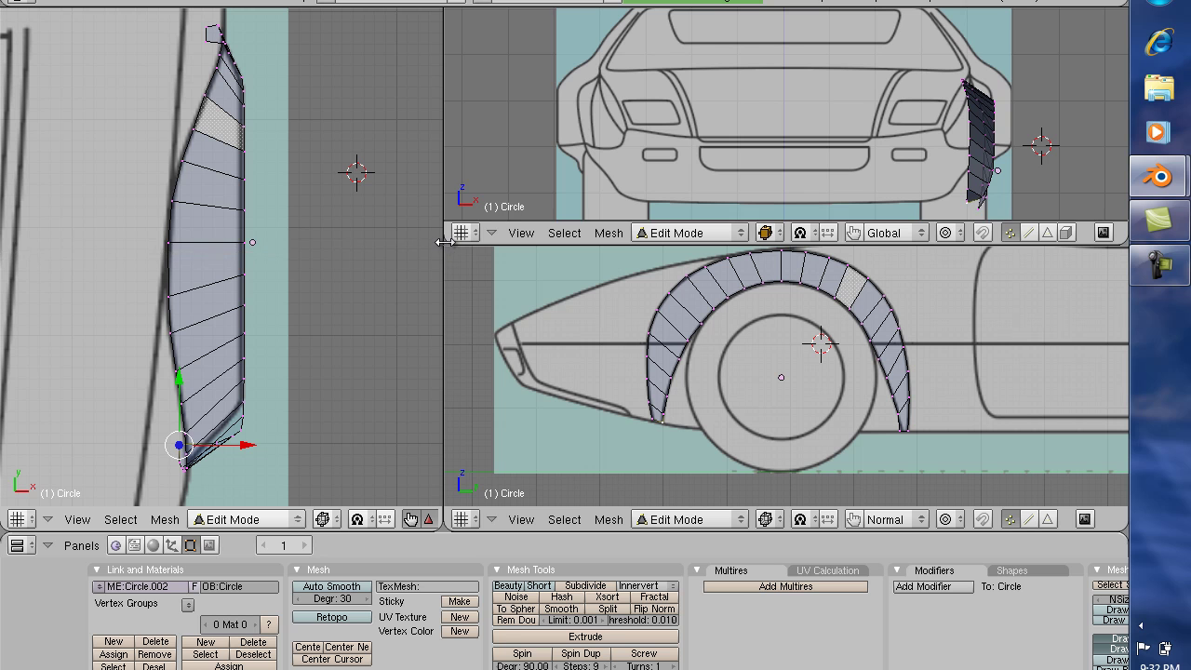
pyautogui.click(431, 243)
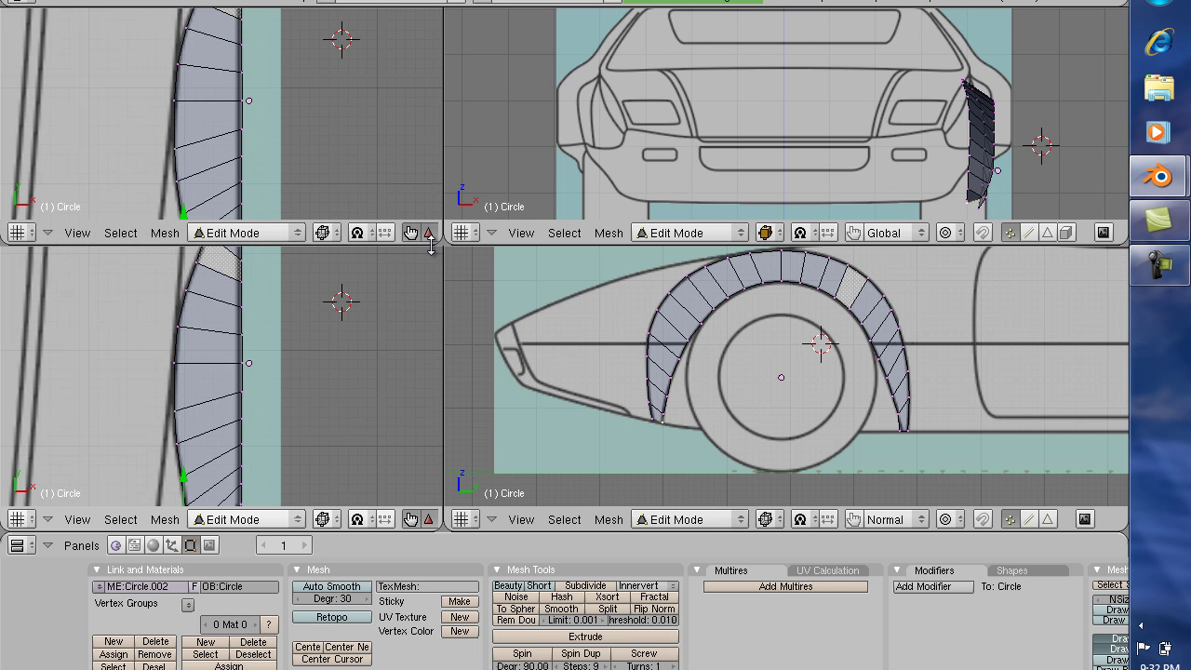
pyautogui.click(77, 519)
pyautogui.click(135, 284)
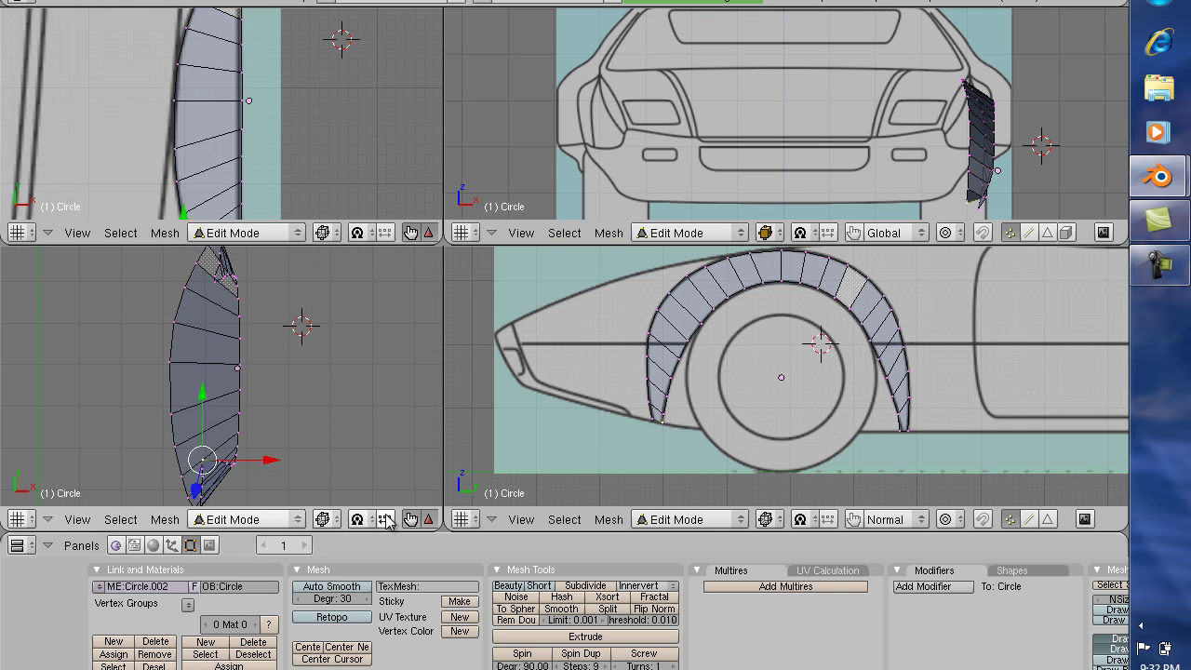
# Hide the transform manipulator in the new perspective view
pyautogui.click(410, 519)
pyautogui.click(411, 519)
pyautogui.moveTo(339, 397); pyautogui.dragTo(419, 444, button='middle')
pyautogui.click(410, 519)
pyautogui.press('r')
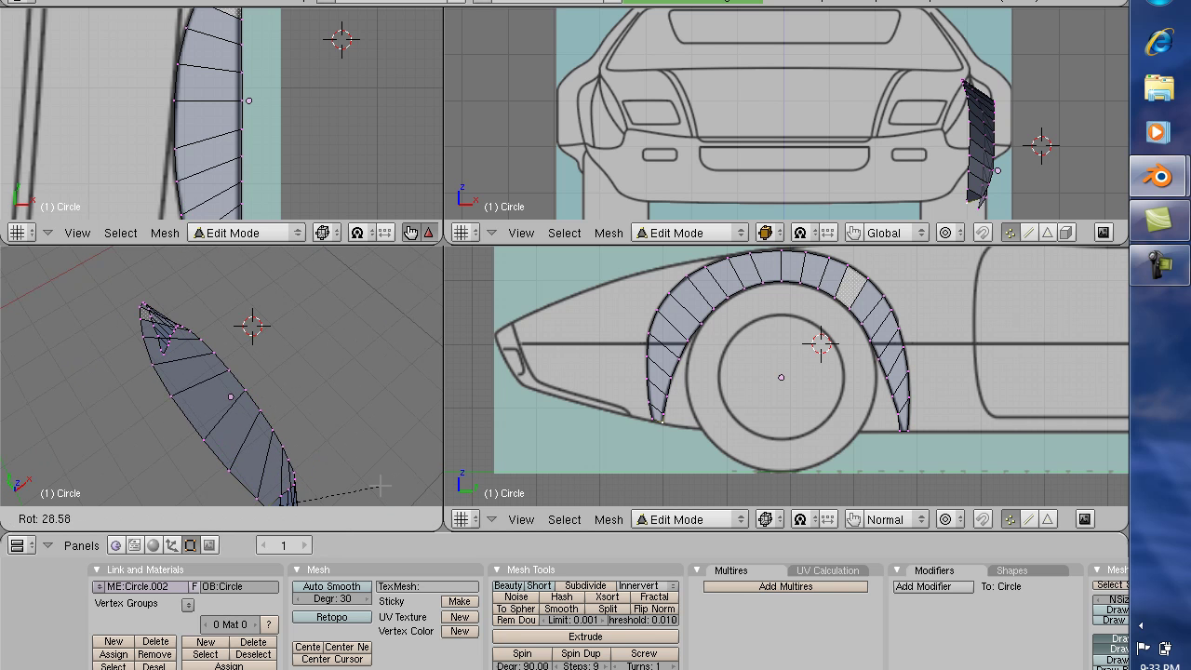
pyautogui.click(358, 470)
# Set the perspective view's draw type to Solid and view the whole wheel arch from an angle
pyautogui.moveTo(308, 425); pyautogui.dragTo(205, 453, button='middle')
pyautogui.scroll(-3, 206, 456)
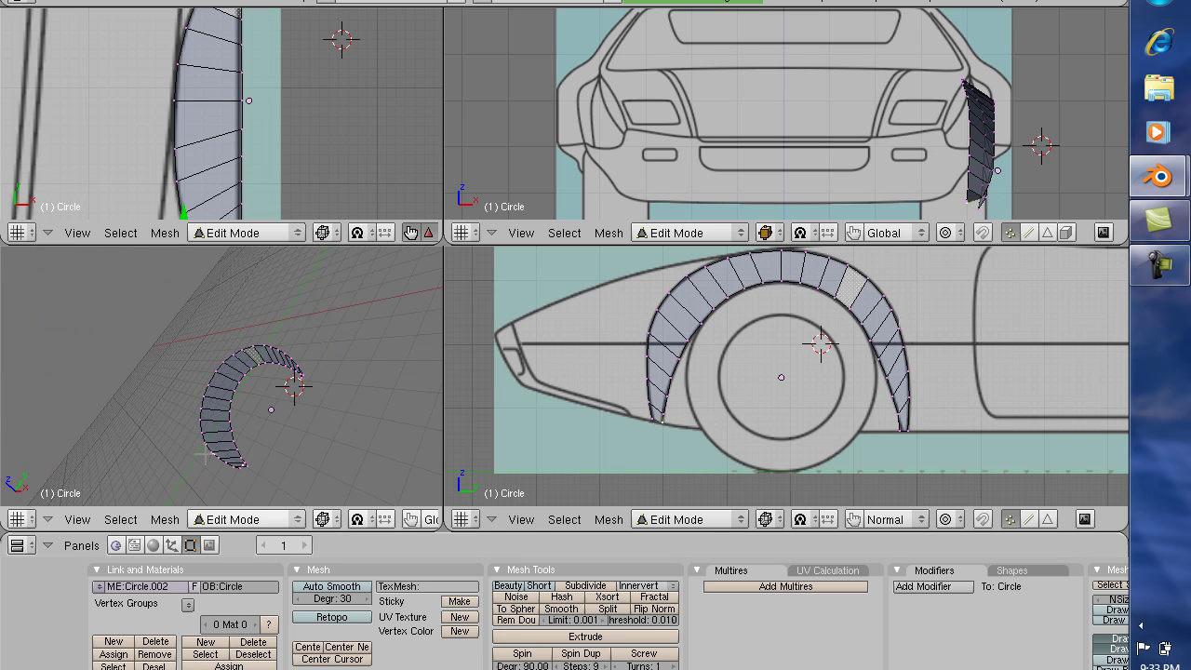
pyautogui.click(322, 519)
pyautogui.click(346, 464)
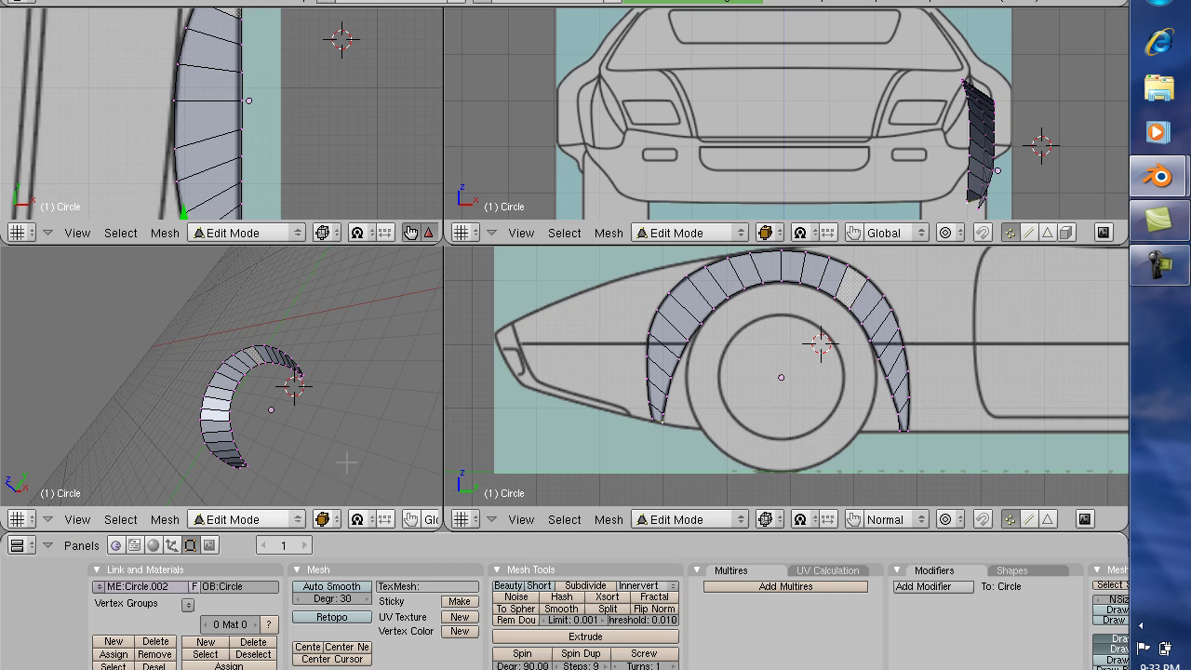
pyautogui.moveTo(344, 423); pyautogui.dragTo(318, 465, button='middle')
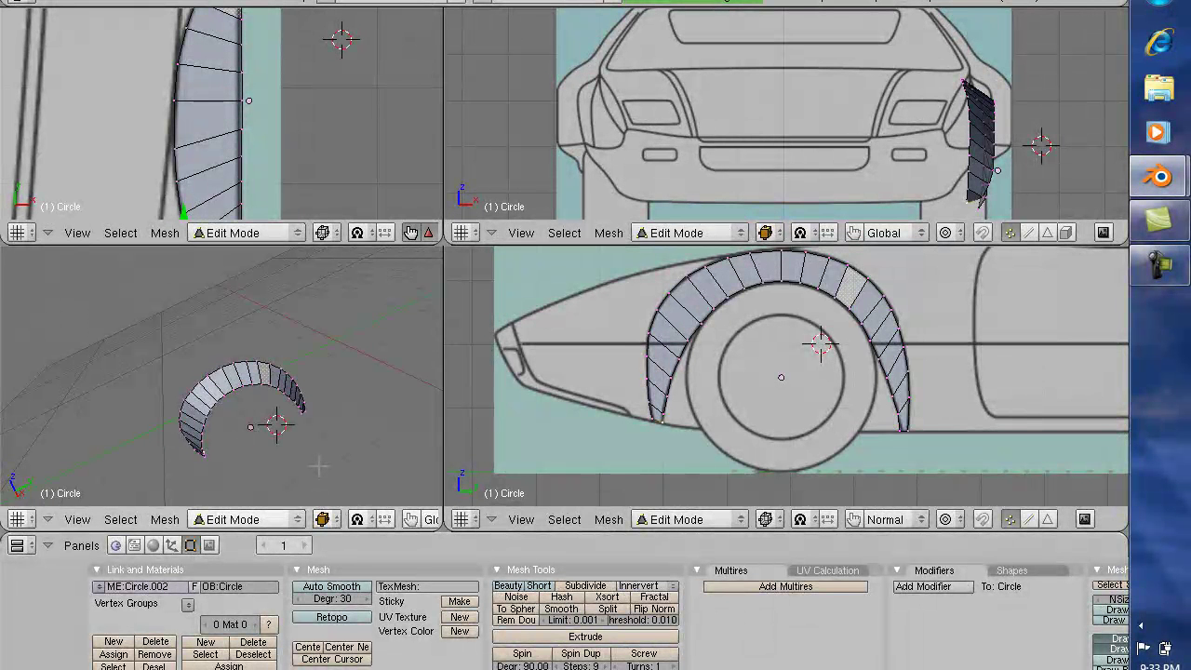